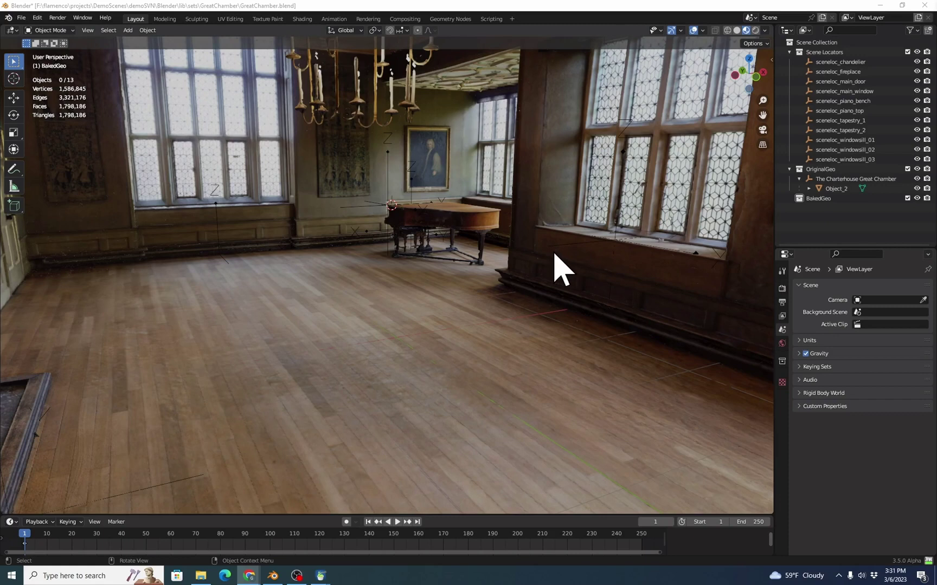
Toggle the Statistics overlay off and back on in the viewport
click(702, 30)
click(660, 110)
click(660, 110)
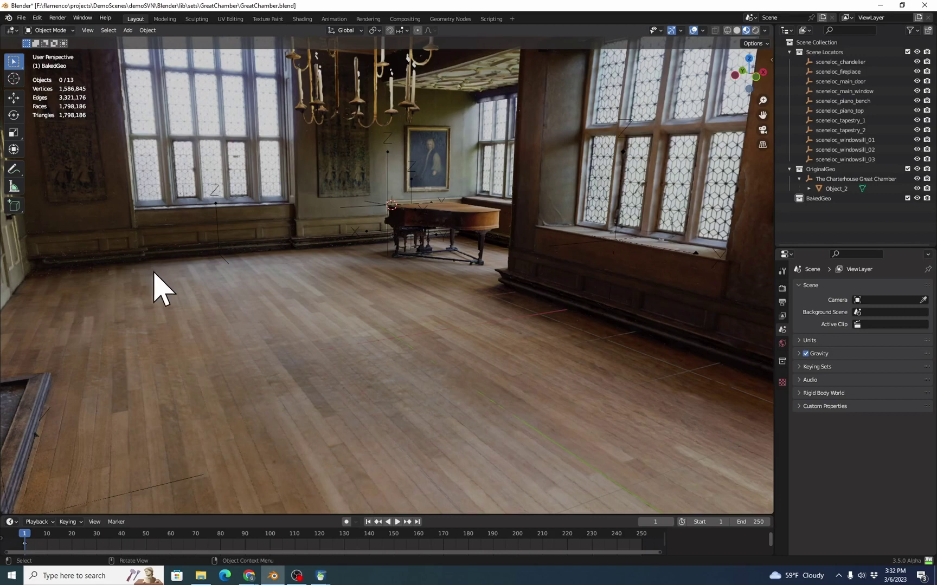
Select Object_2, view its dense mesh in wireframe, then return to Material Preview
mouse_move(304, 321)
middle_down()
mouse_move(286, 320)
mouse_move(307, 321)
middle_up()
click(338, 344)
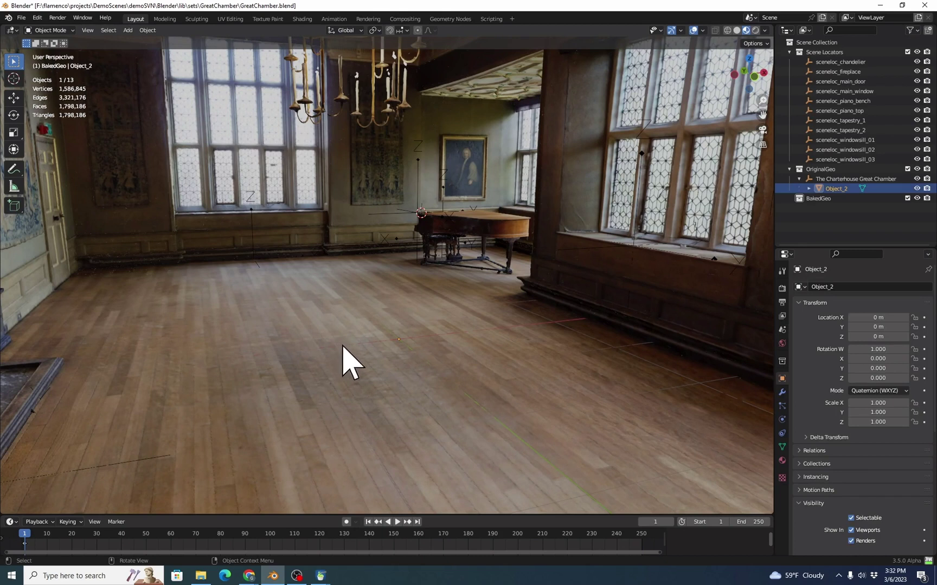
key(shift+z)
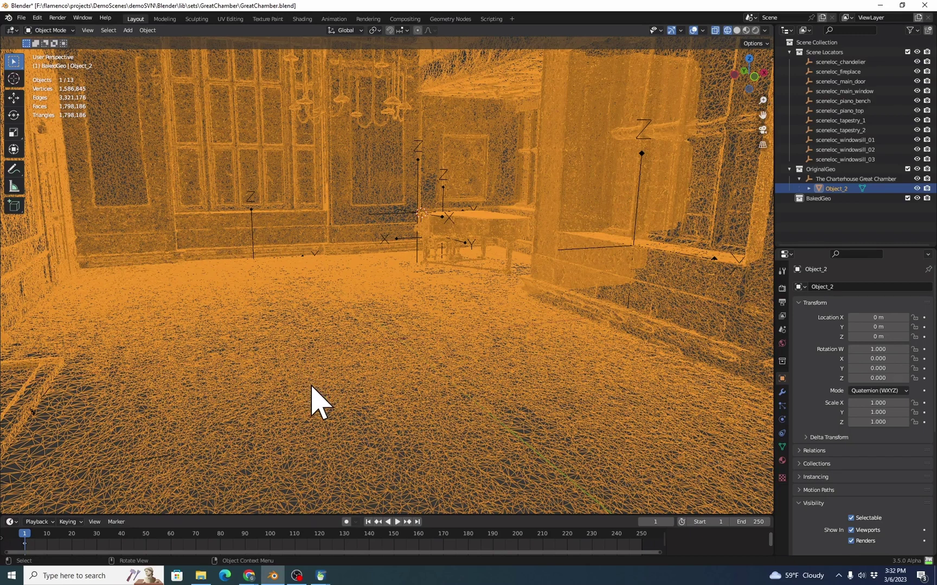
key(shift+z)
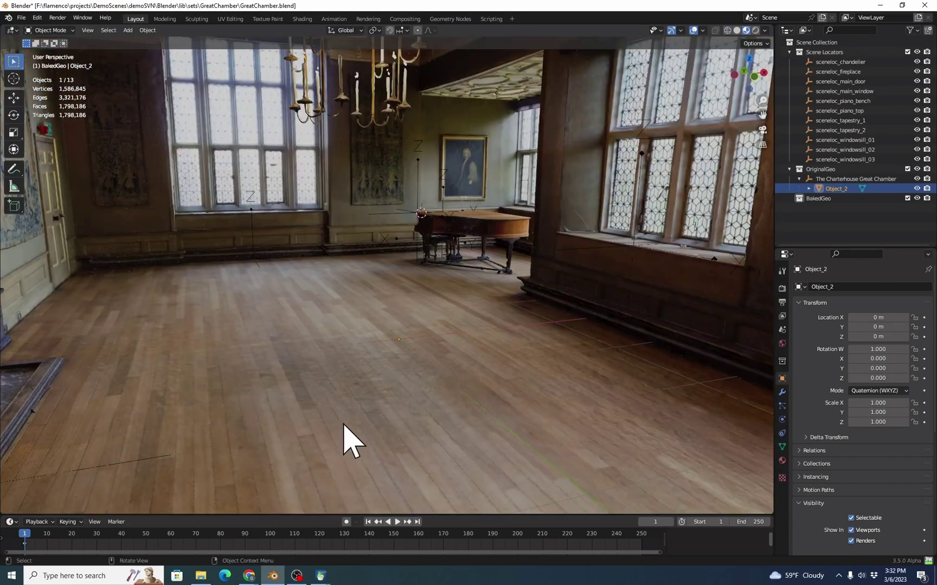
Apply All Transforms to Object_2 and its parent The Charterhouse Great Chamber
key(shift+Up)
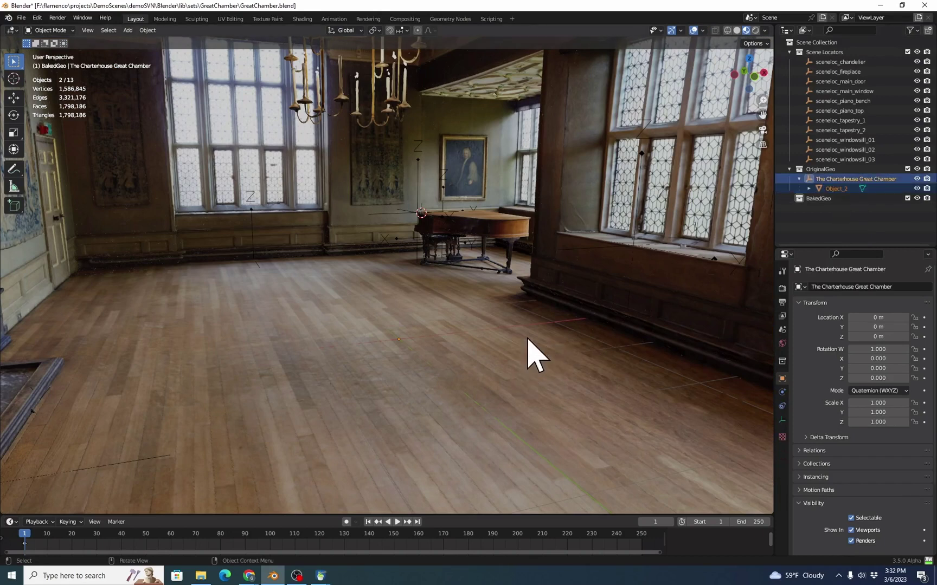
ctrl+click(837, 189)
ctrl+click(836, 190)
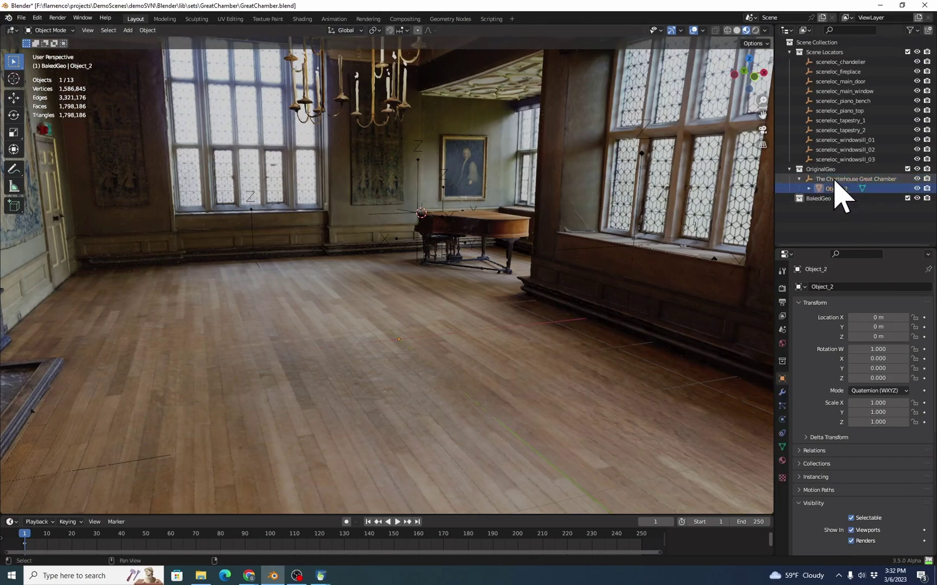
key(ctrl+a)
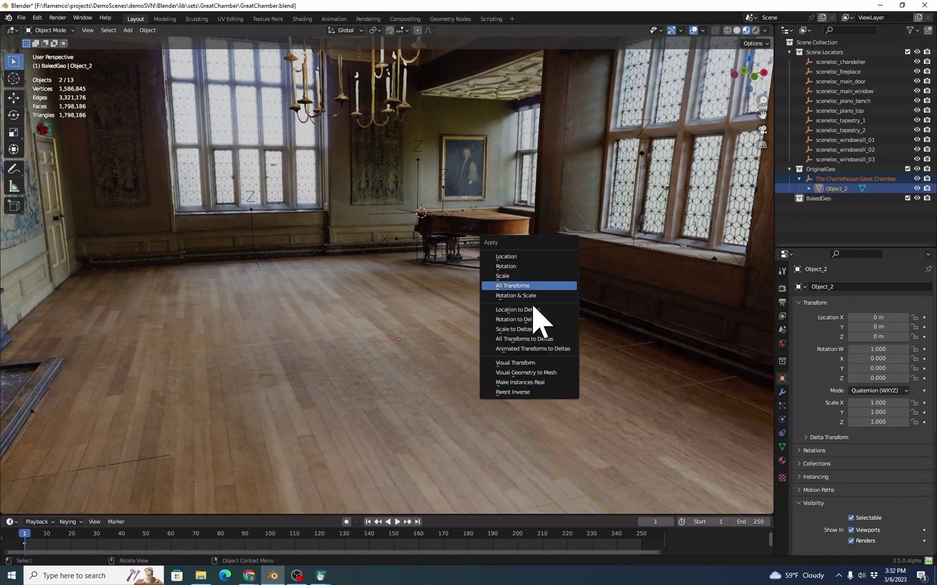
key(Return)
Reselect Object_2 on its own in the Outliner
click(846, 179)
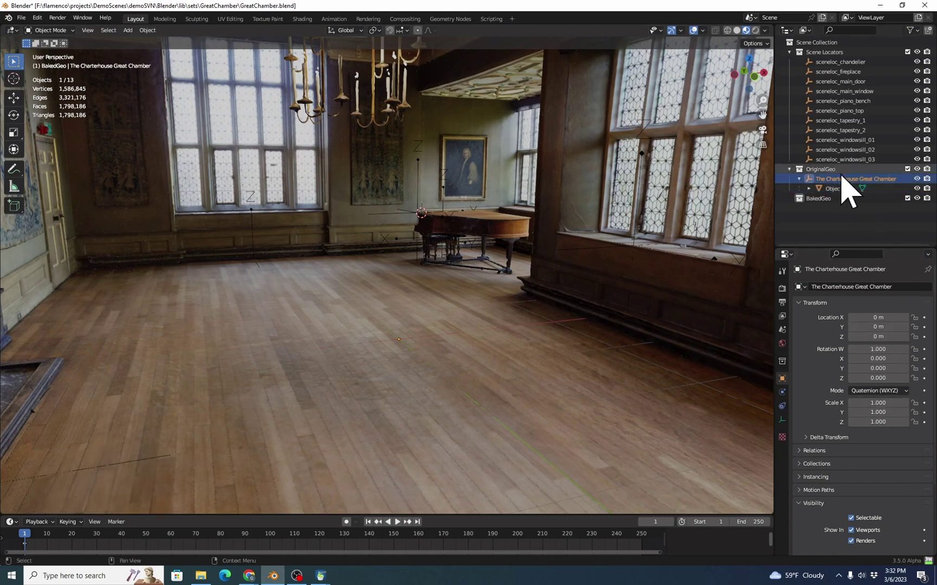
click(835, 189)
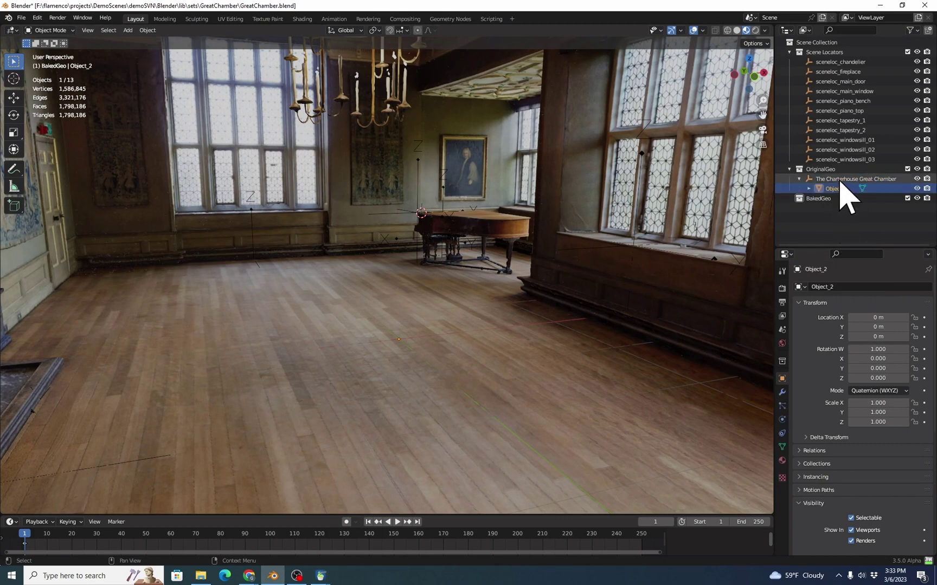
key(ctrl+z)
click(838, 190)
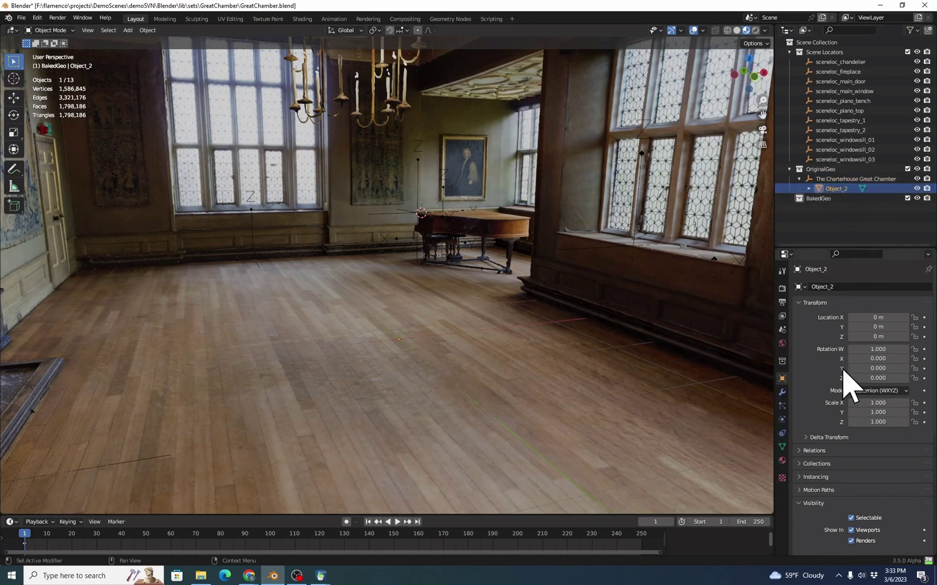
key(ctrl+z)
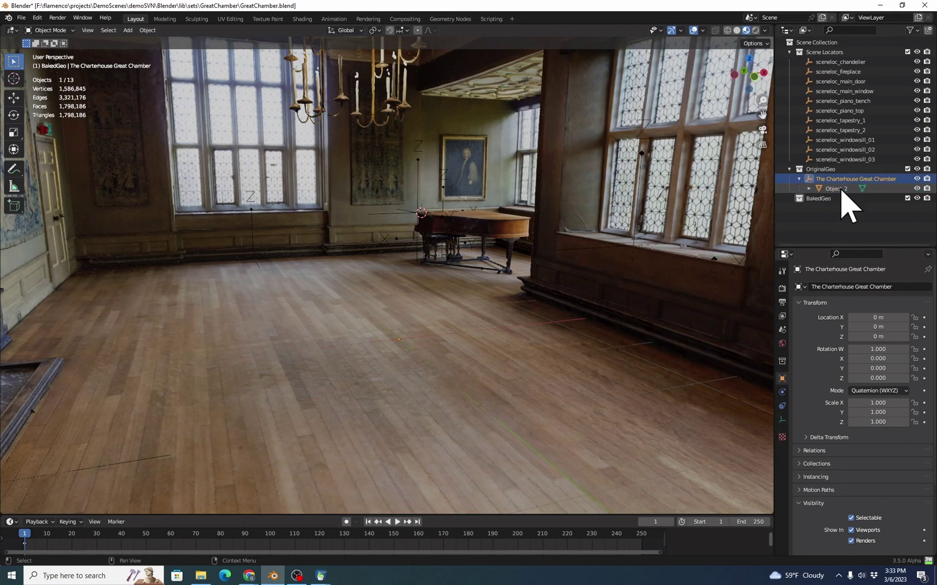
click(837, 190)
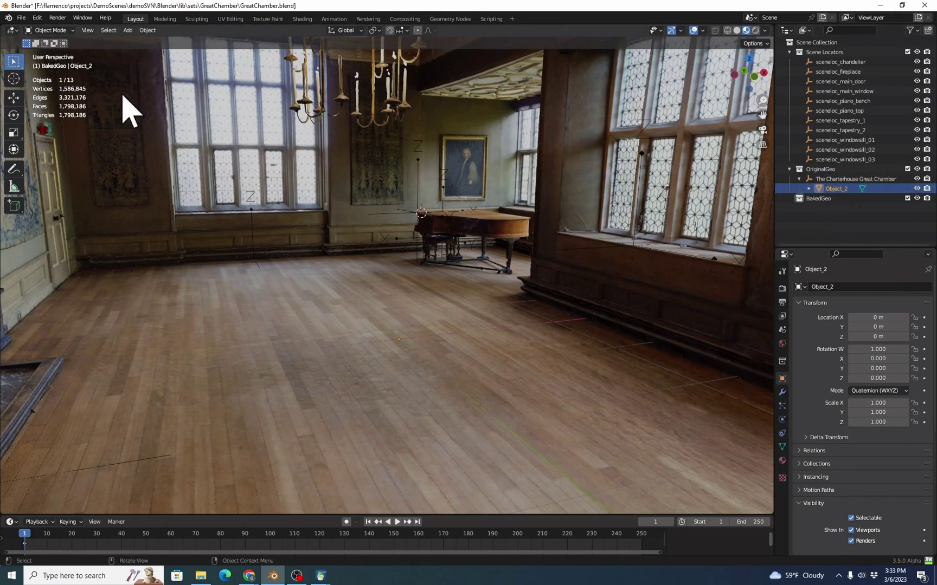
Export the scanned room as a Wavefront OBJ named GreatChamber.obj
click(21, 17)
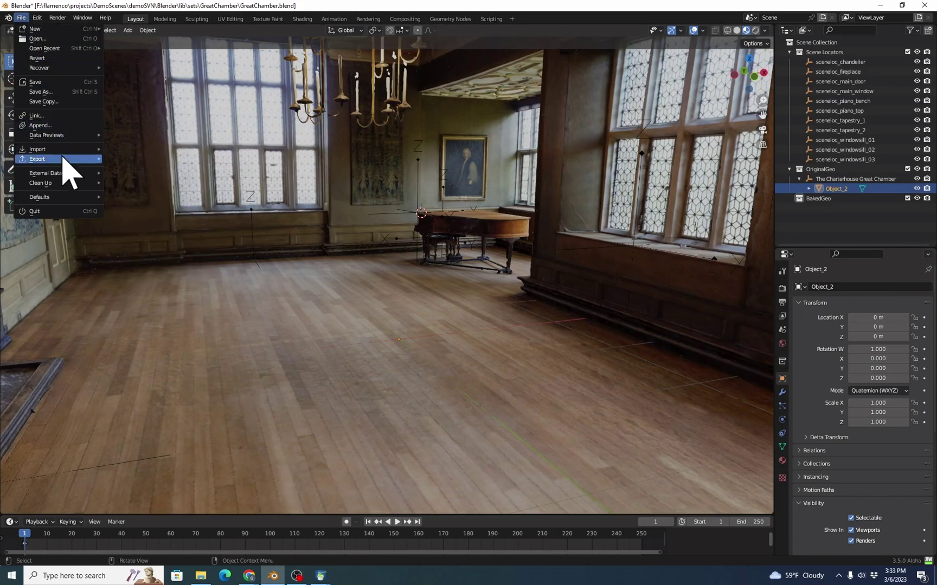
mouse_move(76, 159)
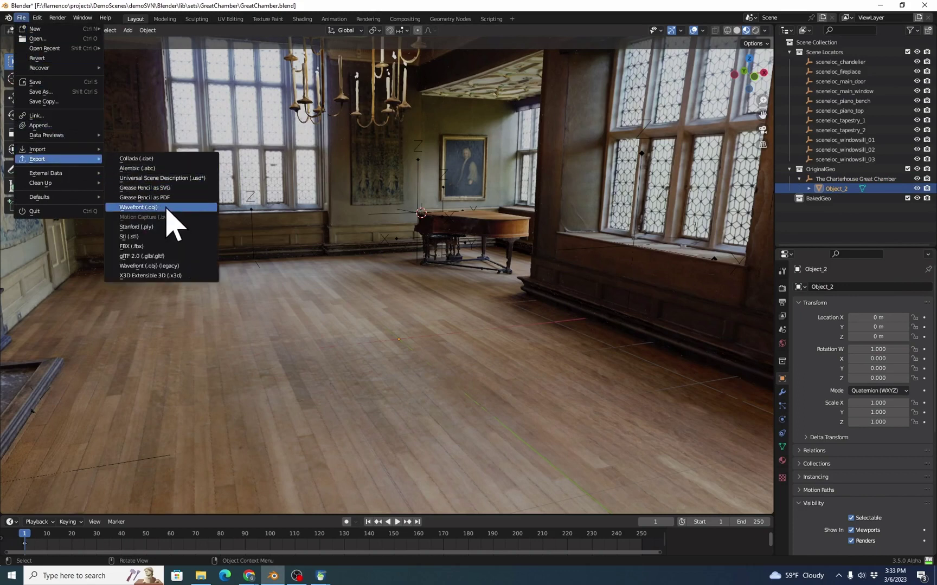
click(139, 207)
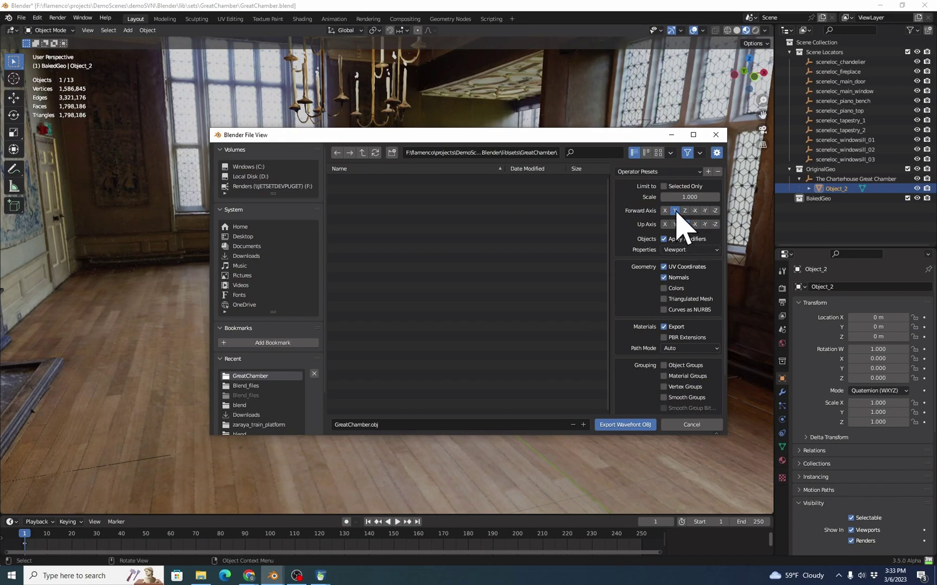
click(494, 423)
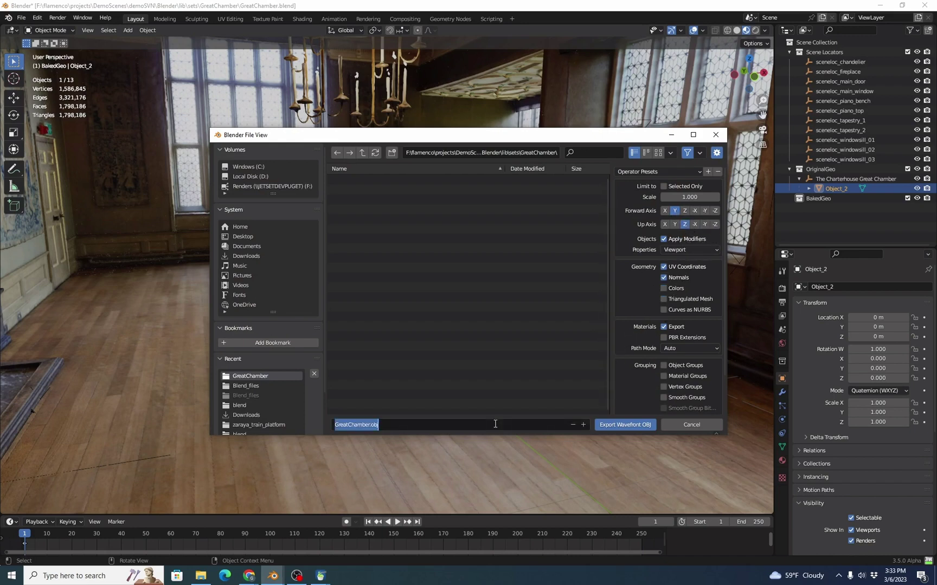
click(618, 430)
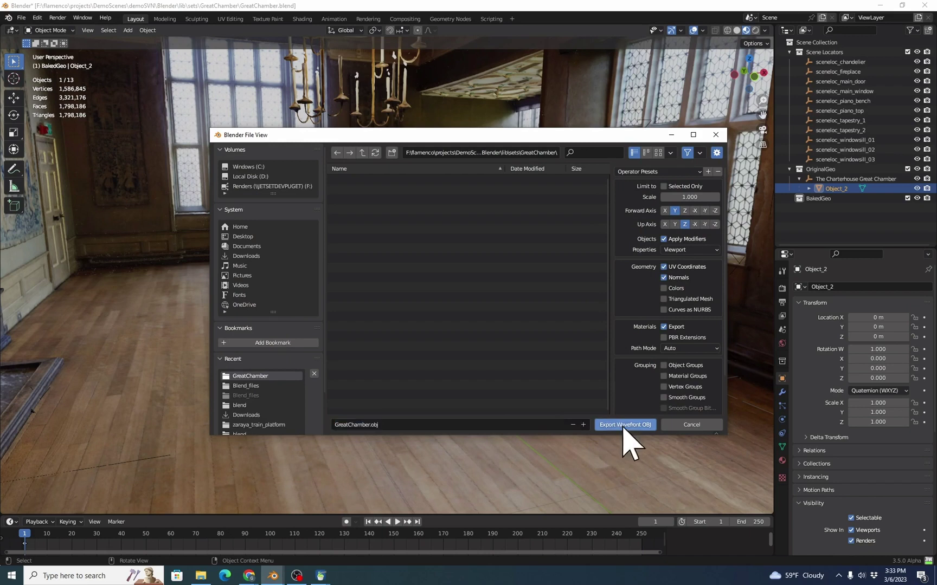
click(602, 426)
Open GreatChamber.obj in Instant Meshes
key(alt+Tab)
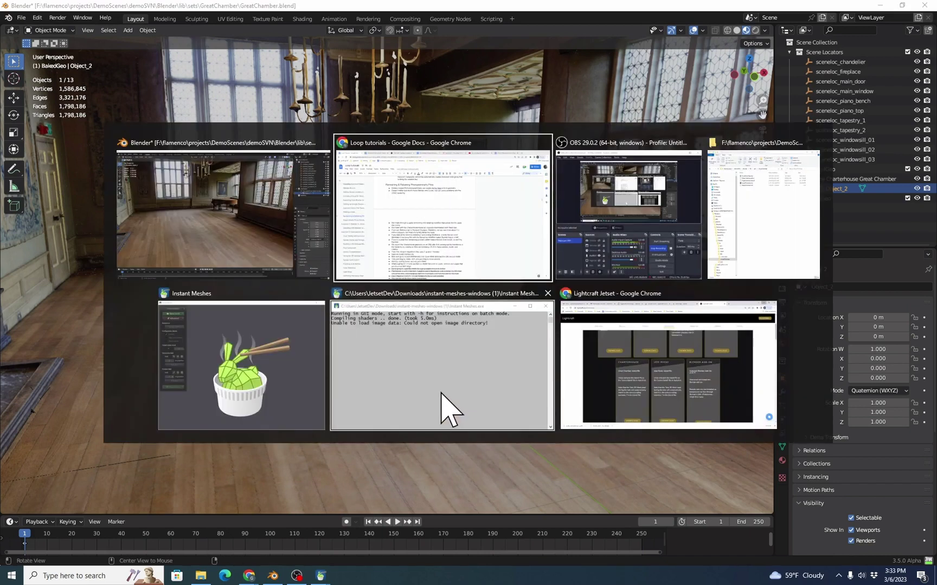
key(Escape)
click(217, 83)
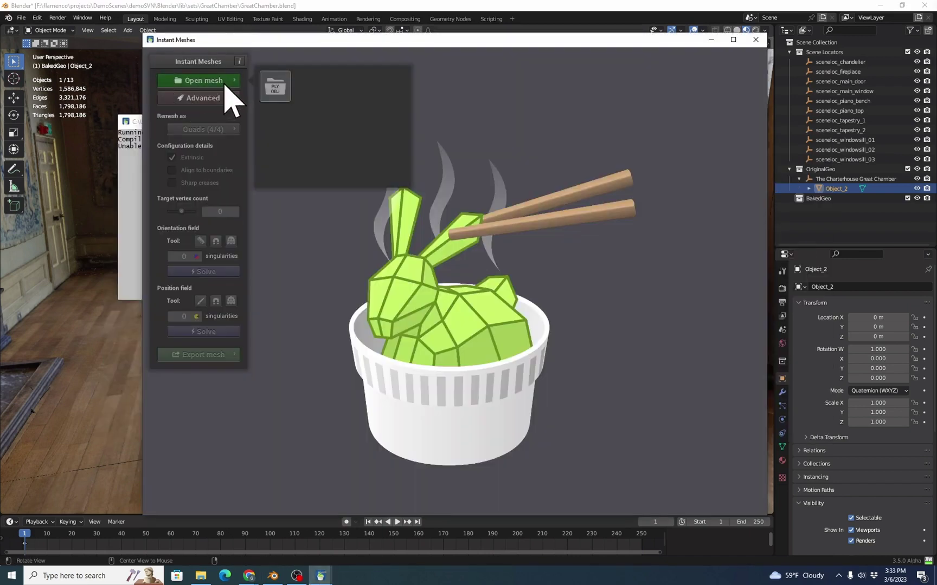
click(276, 85)
double_click(187, 73)
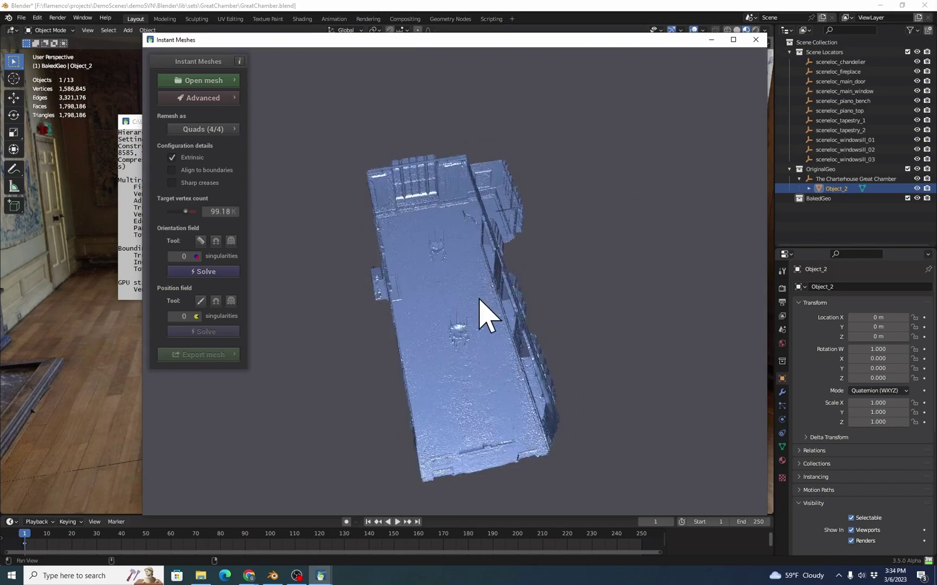
Solve the orientation field for the room mesh, targeting 99.18K vertices
drag(491, 287, 497, 255)
scroll(496, 260, up, 5)
scroll(496, 260, up, 6)
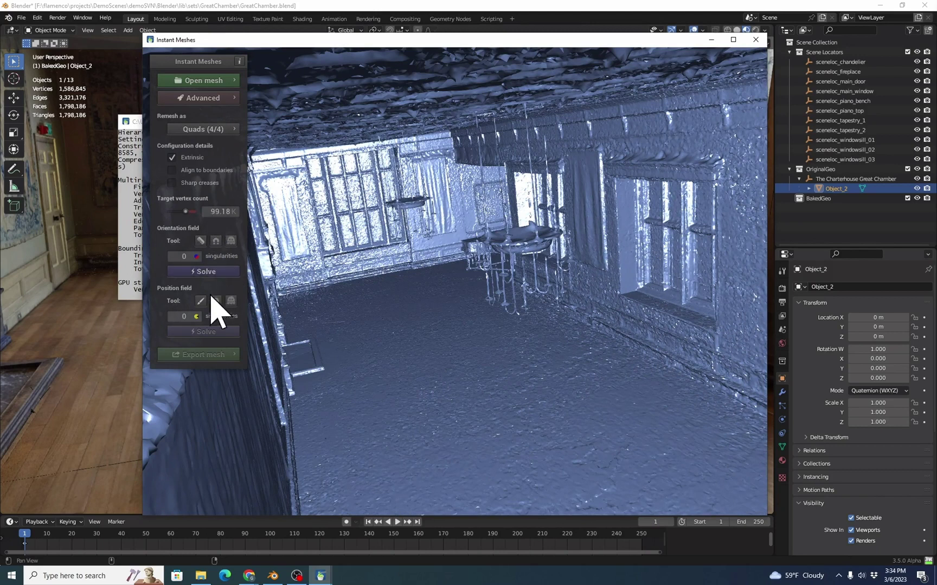
click(208, 273)
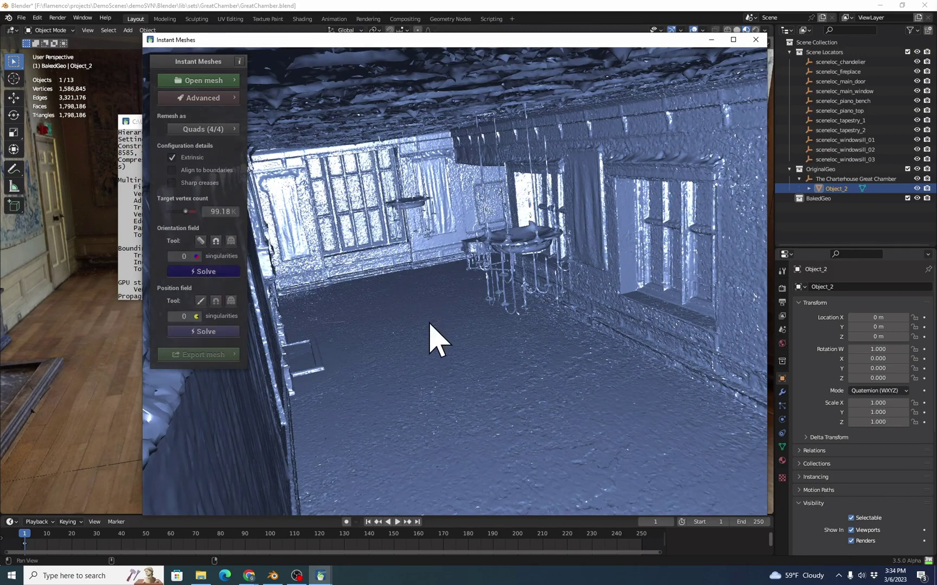
drag(470, 383, 463, 413)
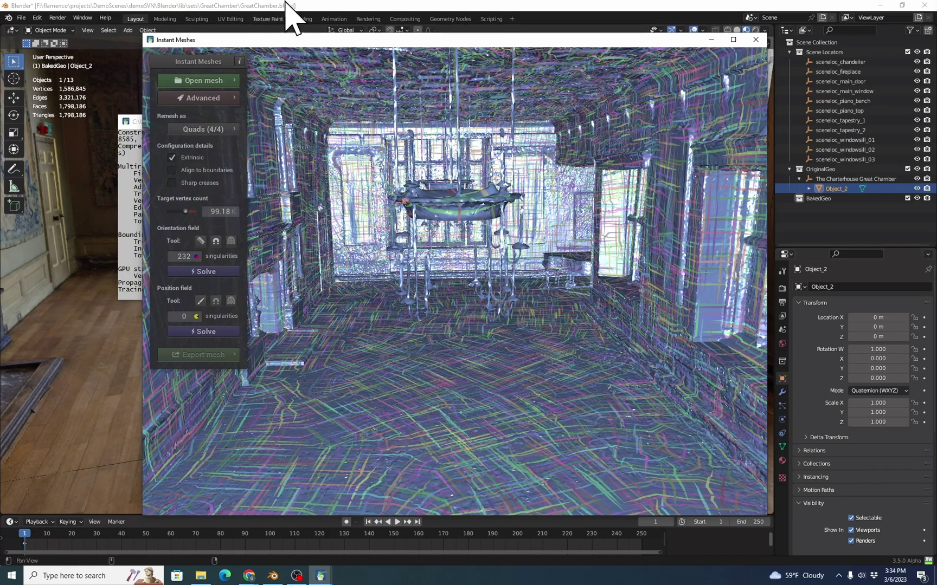
Duplicate Object_2 in place, hide the original, and make Object_2.001 active
click(363, 7)
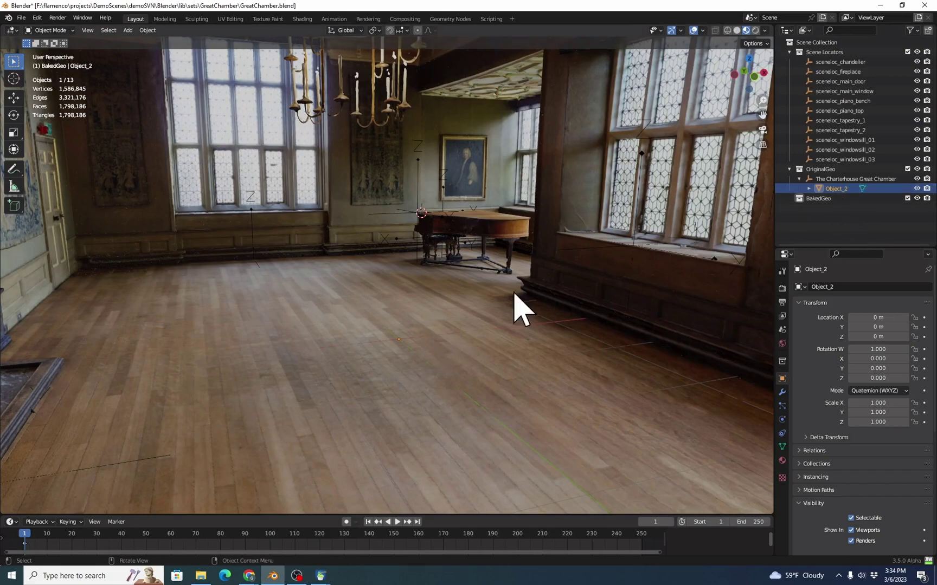
key(shift+d)
click(535, 322)
double_click(125, 440)
text(0)
key(Return)
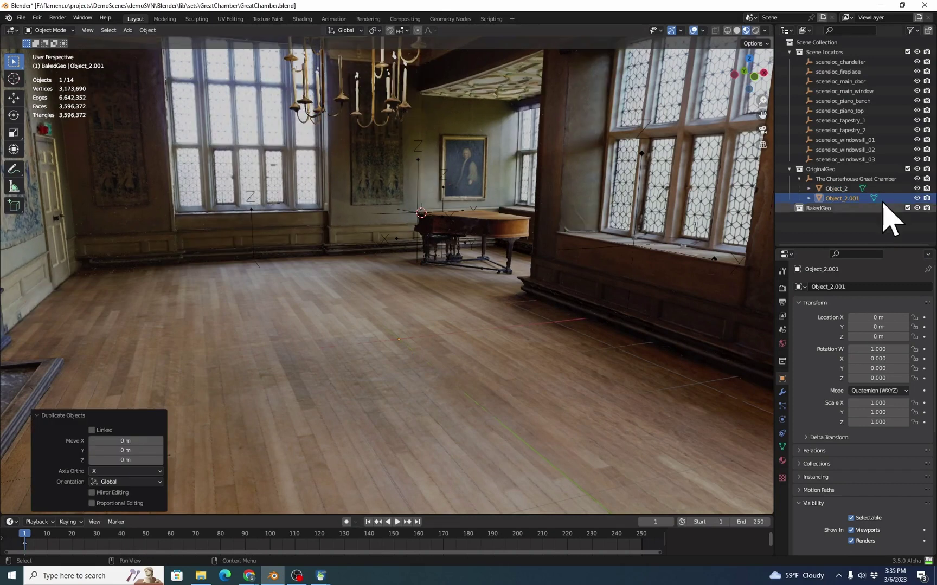
click(916, 188)
click(846, 198)
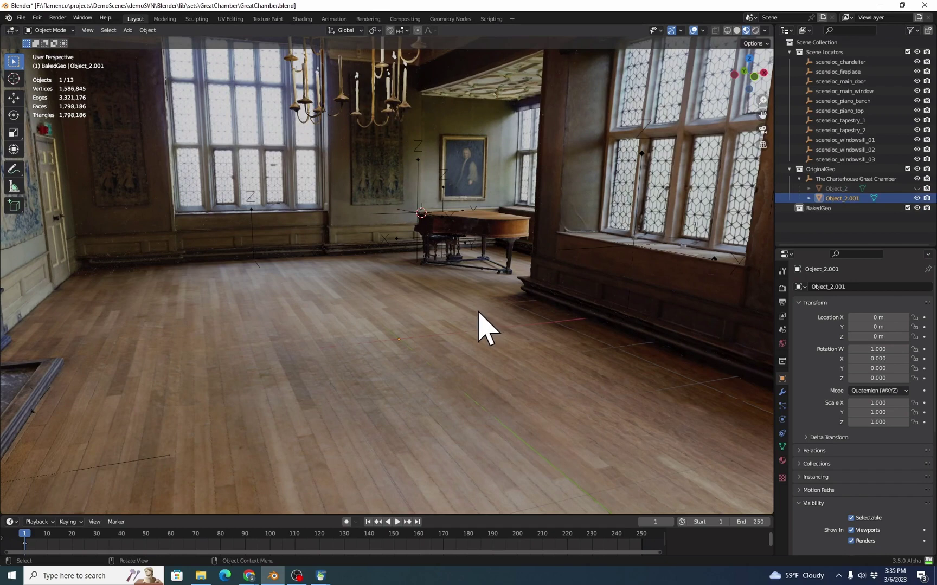
In Edit Mode, Merge by Distance at 0.01 m, leaving 844,219 vertices
key(Tab)
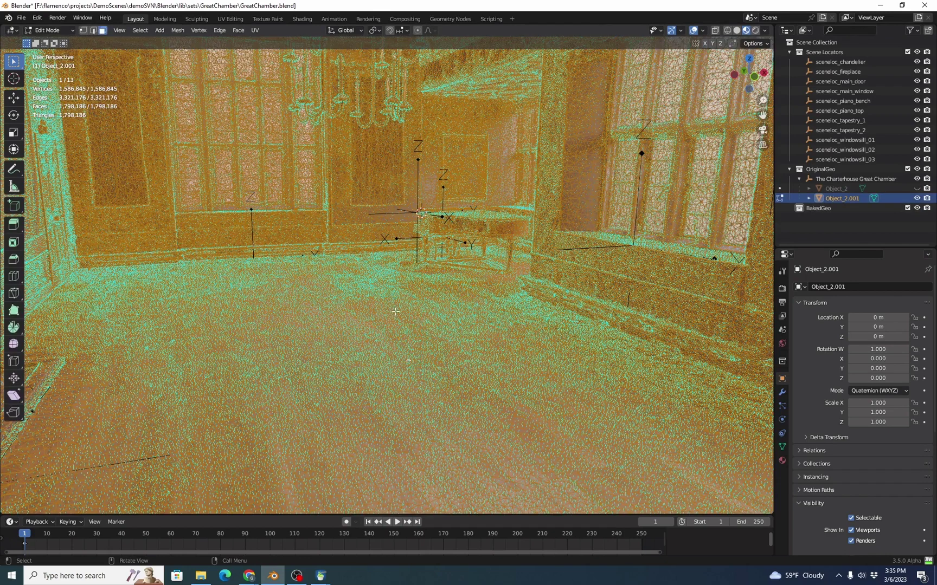
click(177, 30)
mouse_move(230, 253)
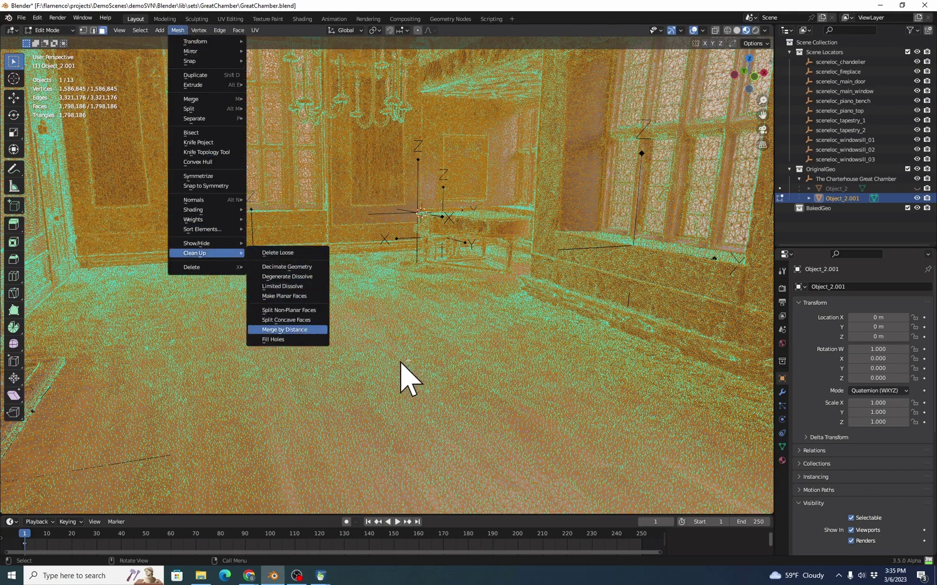
key(Return)
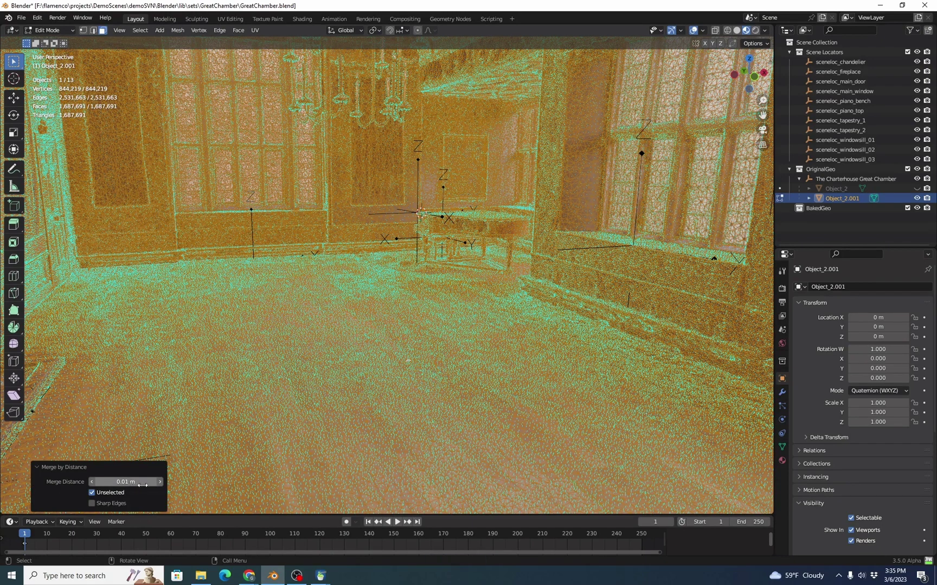
click(397, 392)
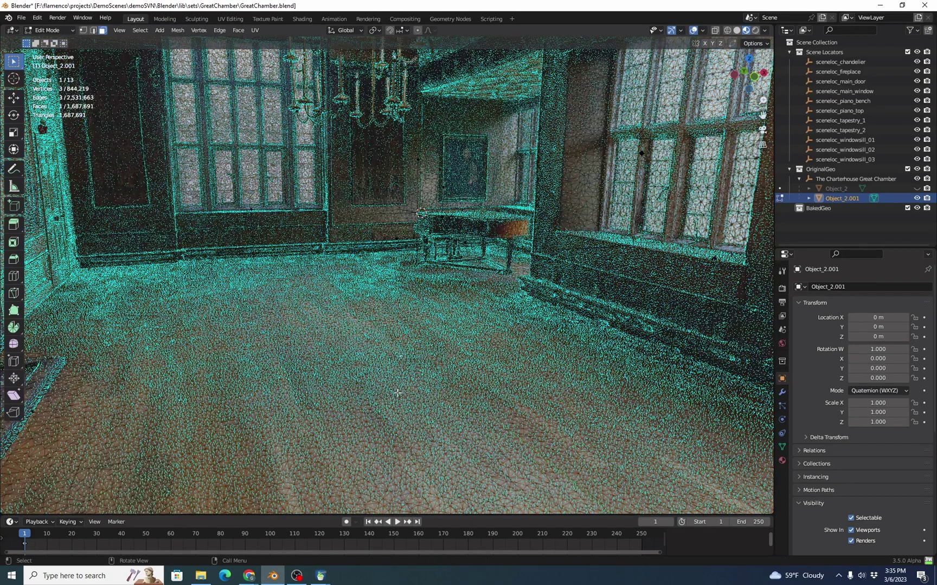
Export only the selected Object_2.001 as Wavefront OBJ, overwriting GreatChamber.obj
key(Tab)
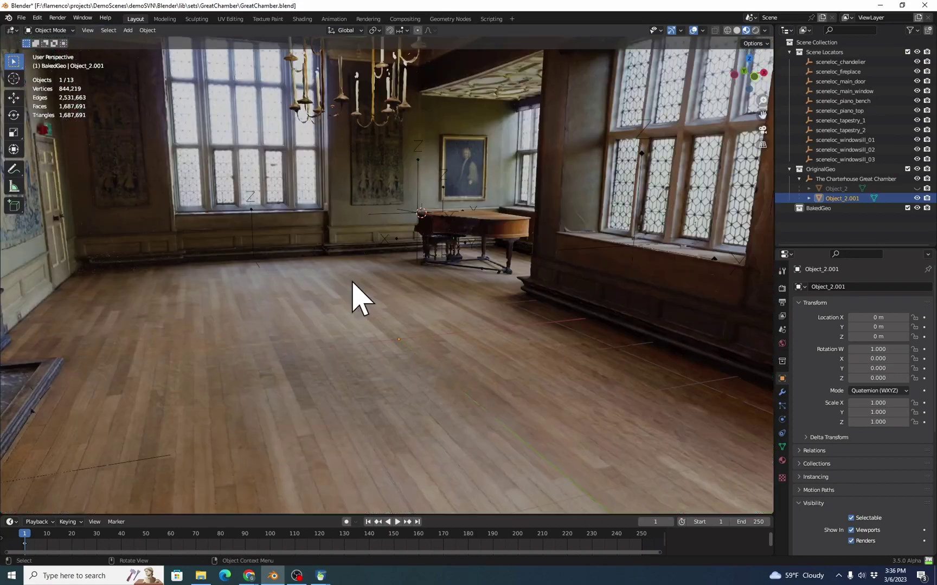
click(21, 18)
mouse_move(102, 160)
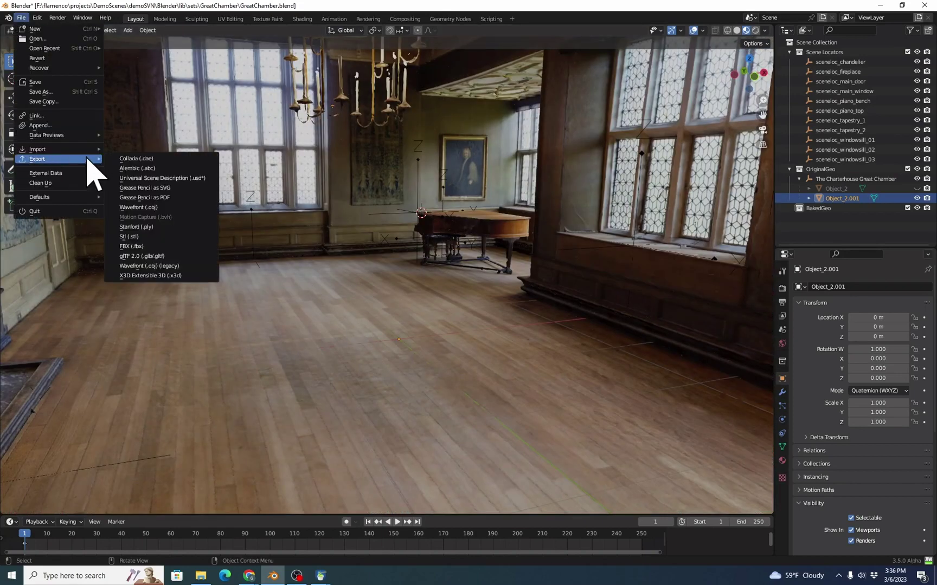
click(163, 207)
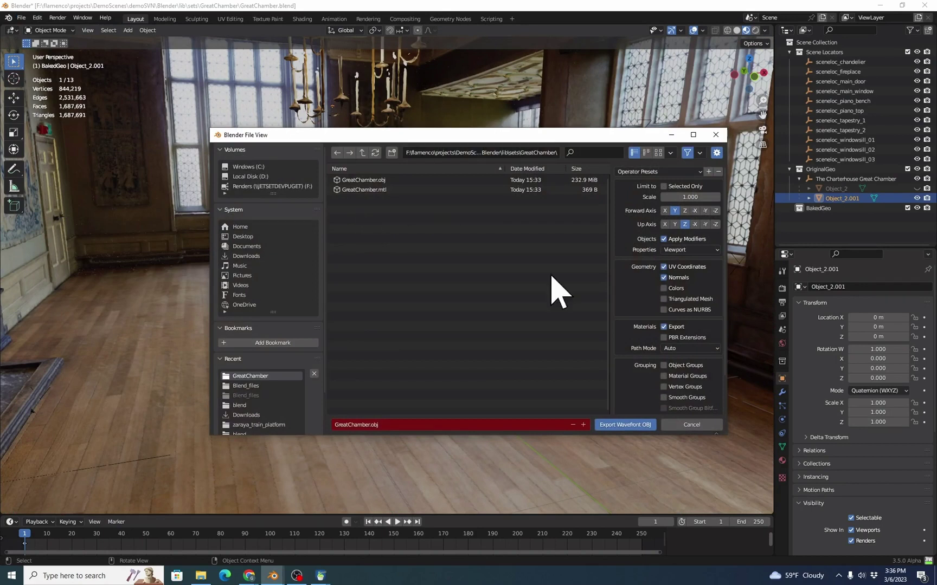
click(664, 186)
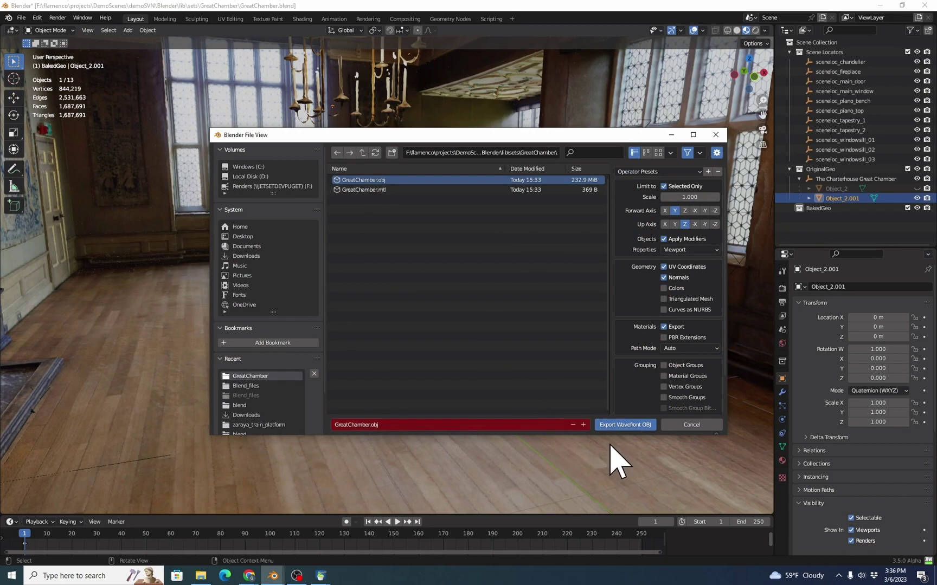
click(624, 425)
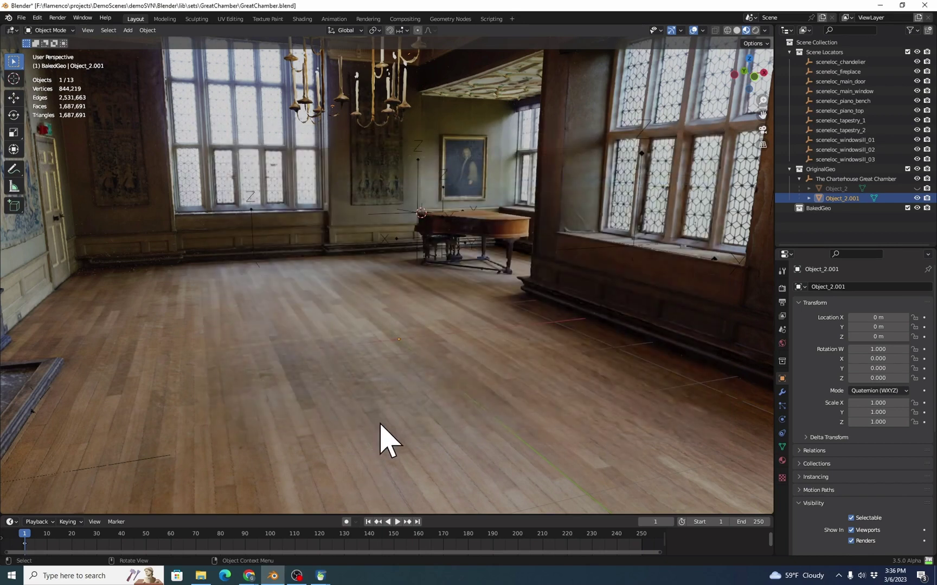
Reload the merged GreatChamber.obj in Instant Meshes
mouse_move(320, 576)
click(376, 522)
click(200, 80)
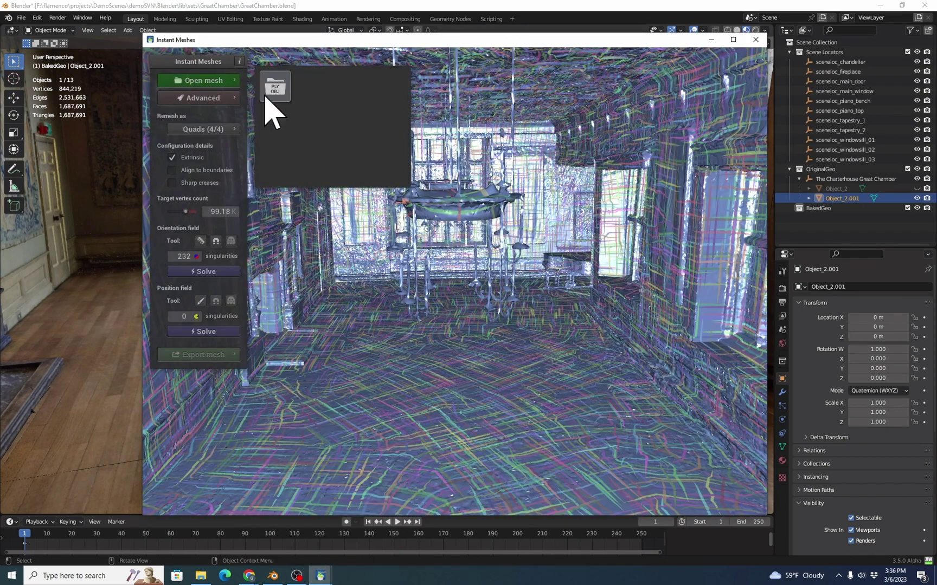
click(275, 87)
double_click(202, 71)
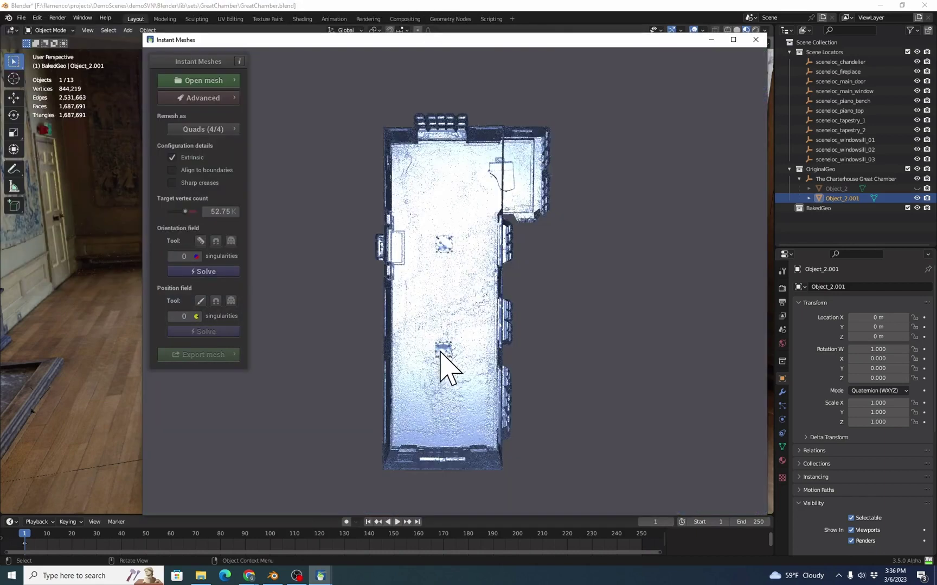
Solve the orientation field, yielding 4436 singularities at a 52.75K-vertex target
drag(441, 351, 487, 220)
scroll(454, 316, up, 2)
scroll(454, 316, up, 2)
click(204, 271)
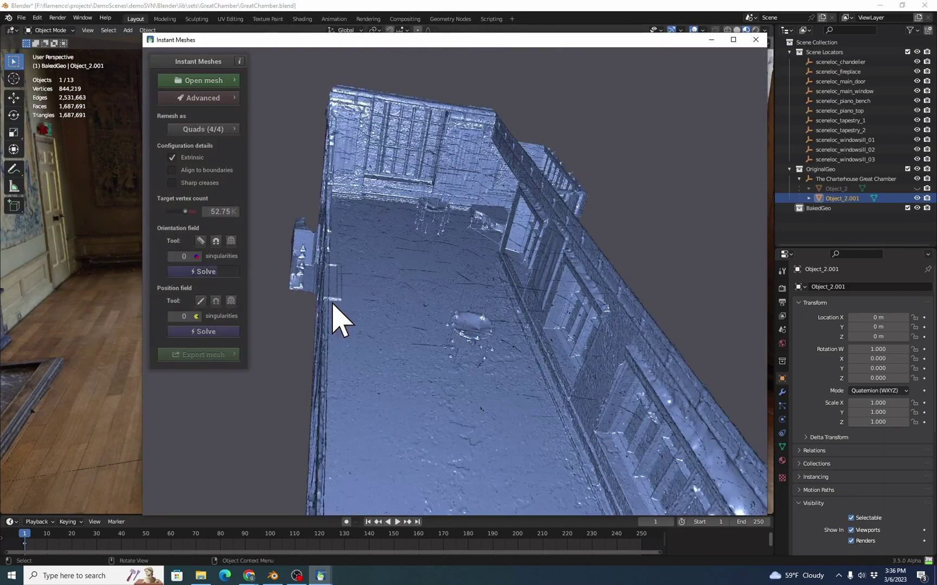
scroll(418, 379, up, 6)
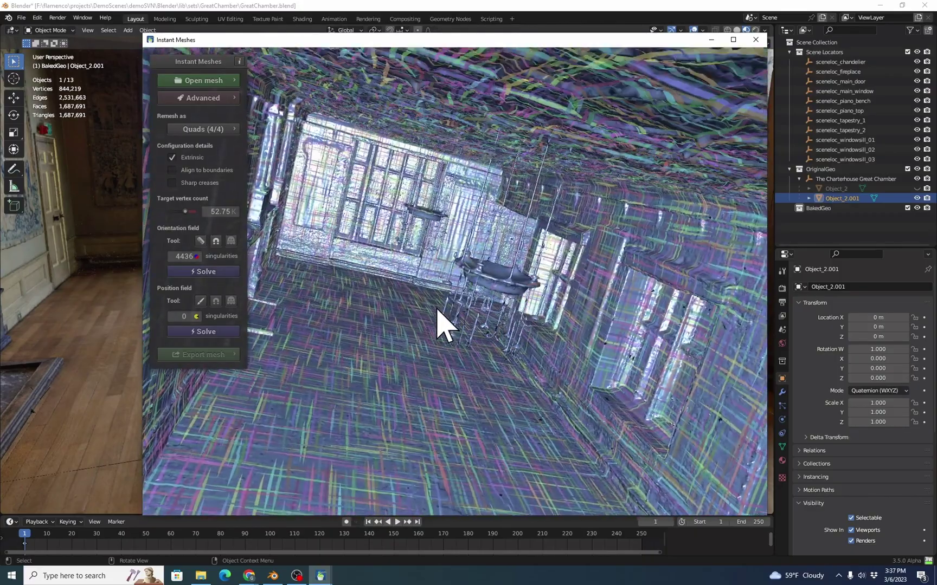
drag(437, 310, 526, 318)
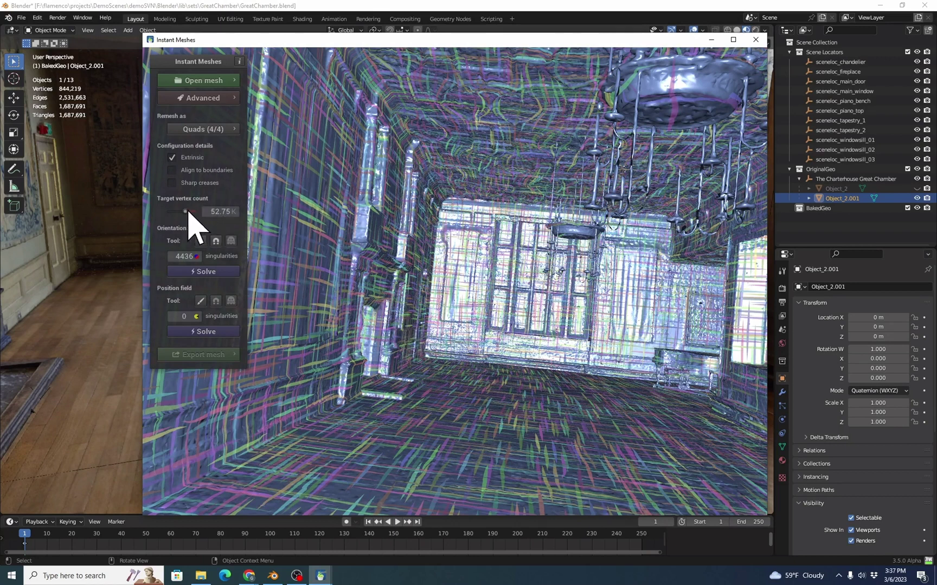
Set the target vertex count to 151.76K, then solve orientation and position fields
drag(189, 213, 190, 213)
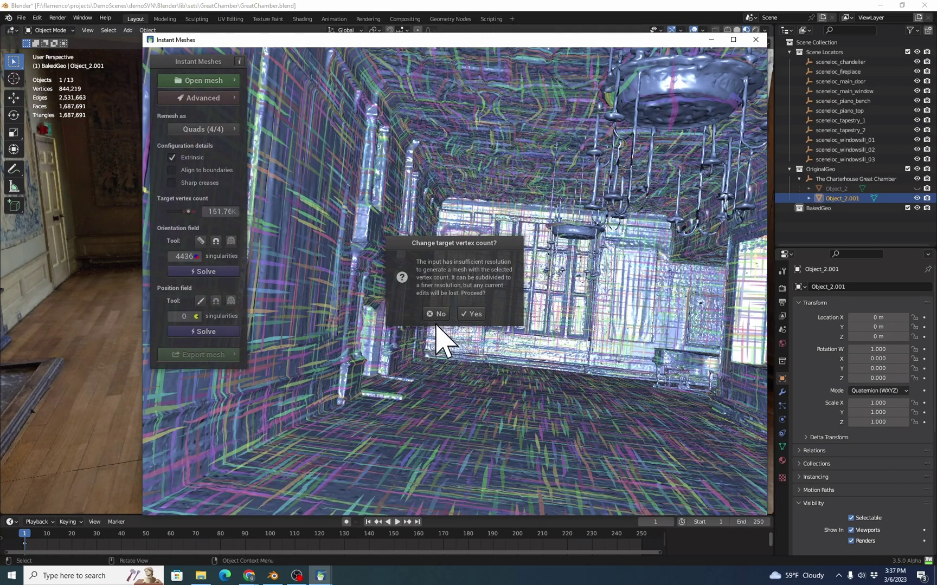
click(472, 314)
click(207, 271)
drag(515, 299, 532, 287)
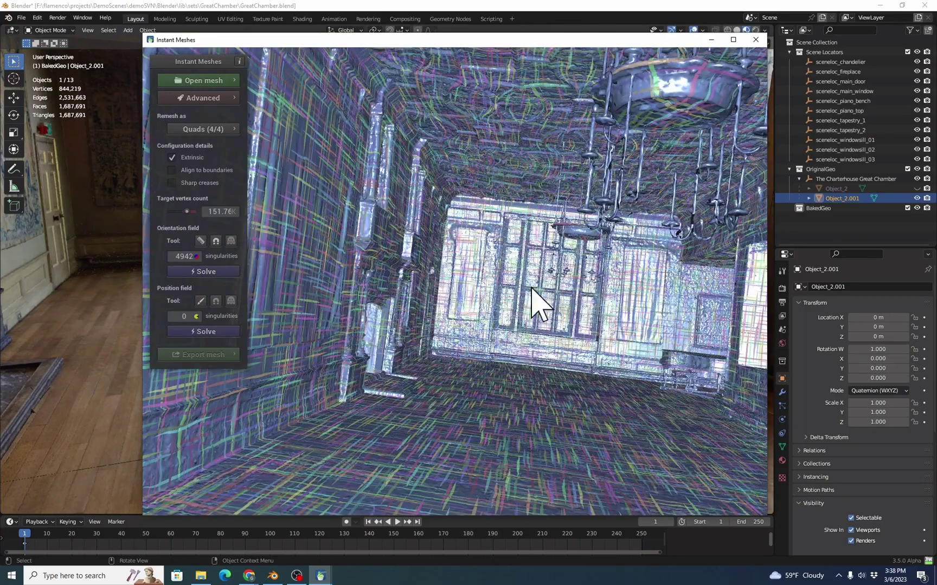
click(199, 332)
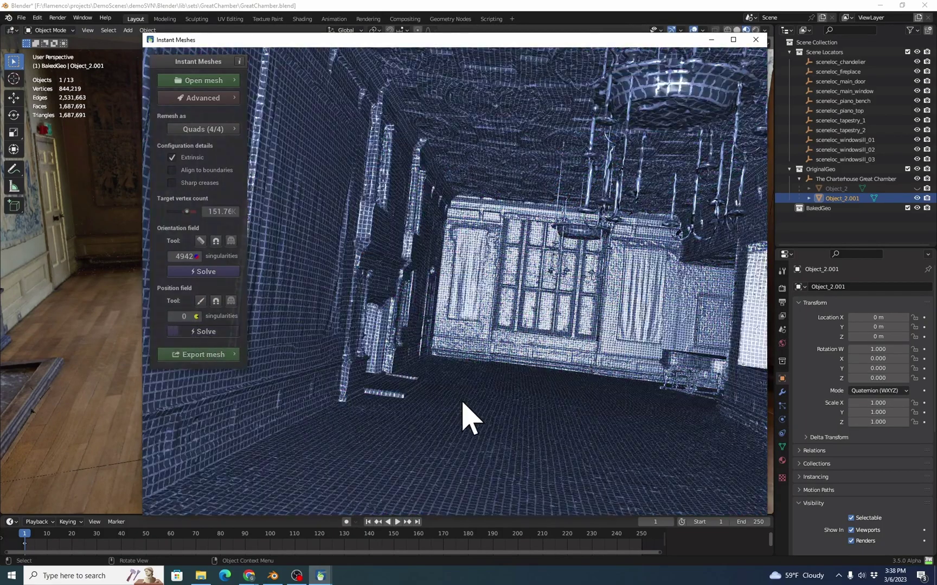
drag(462, 404, 326, 386)
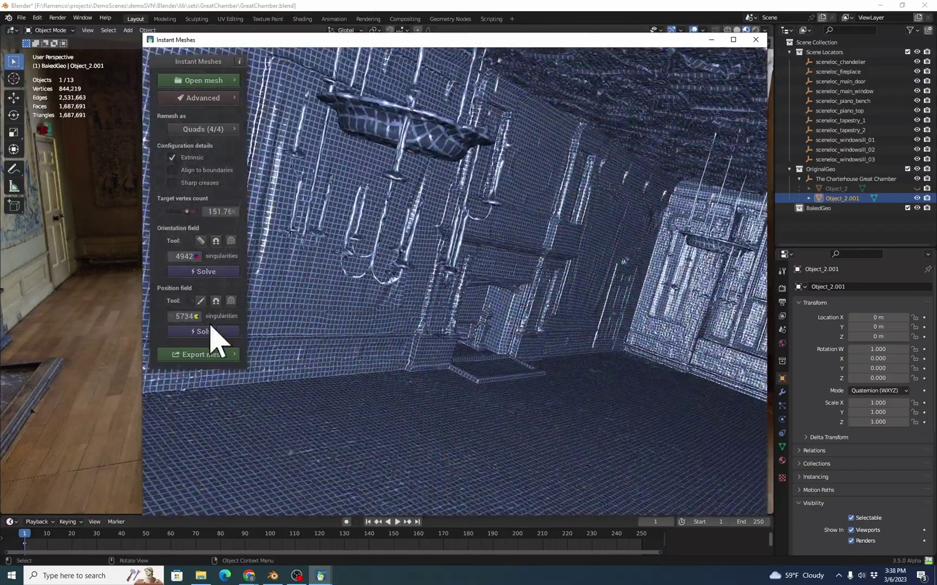
Extract the final quad mesh of the Great Chamber
click(219, 356)
click(318, 287)
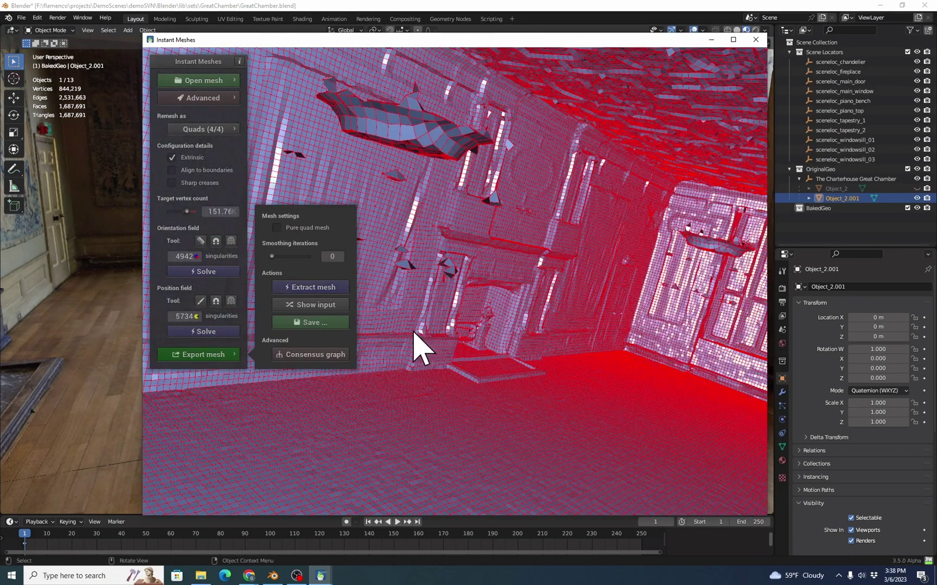
drag(413, 334, 579, 328)
drag(483, 351, 527, 354)
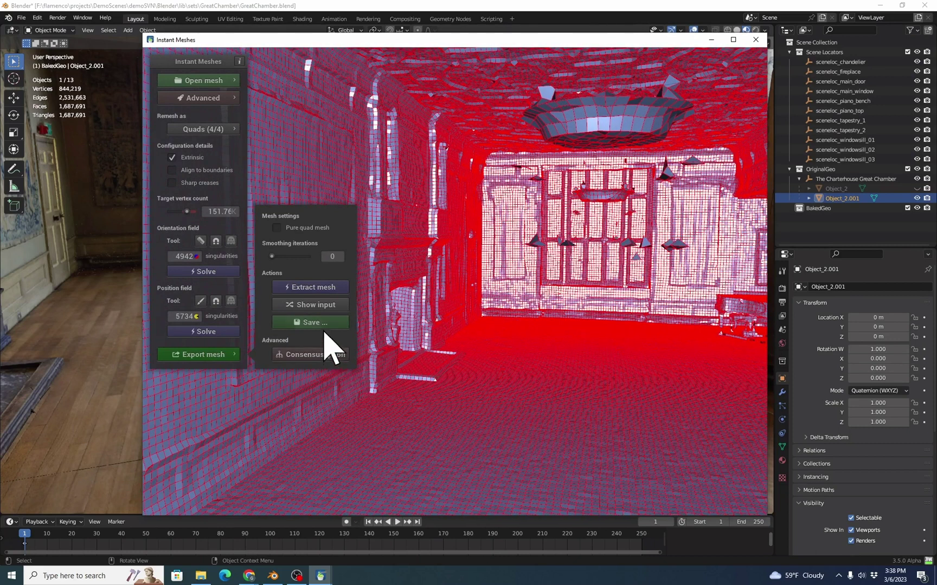
Save the extracted mesh as GreatChamber_REME.obj beside the original
click(324, 324)
click(162, 72)
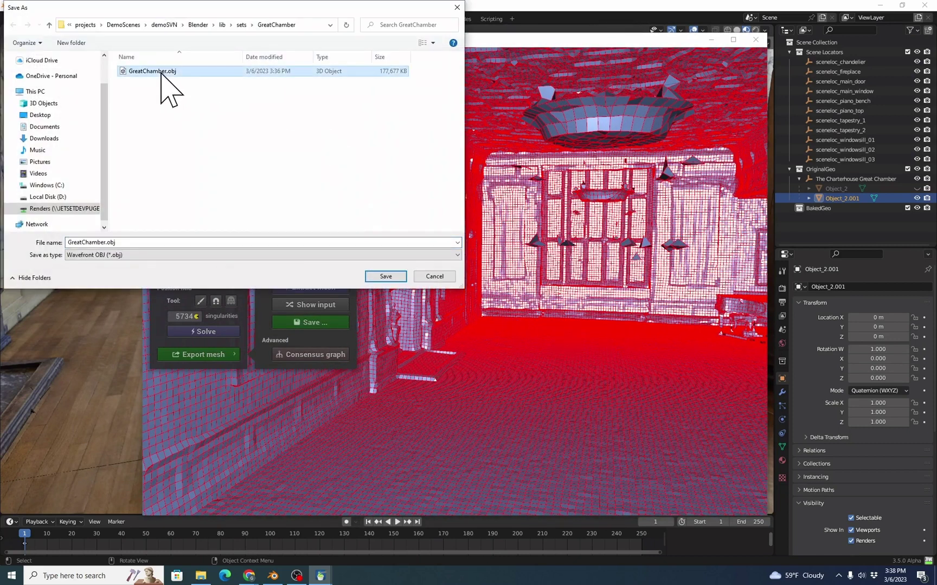
click(107, 242)
text(_REME)
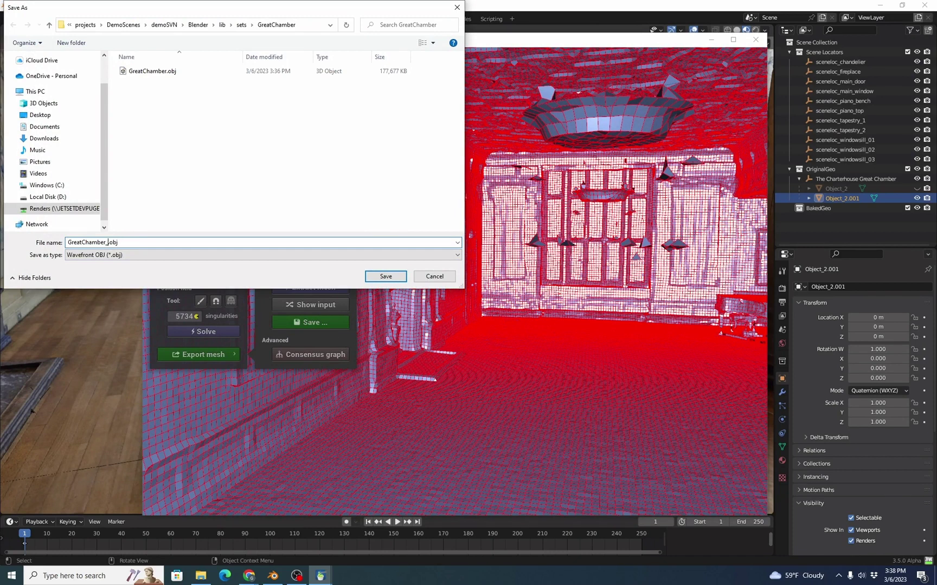
key(Return)
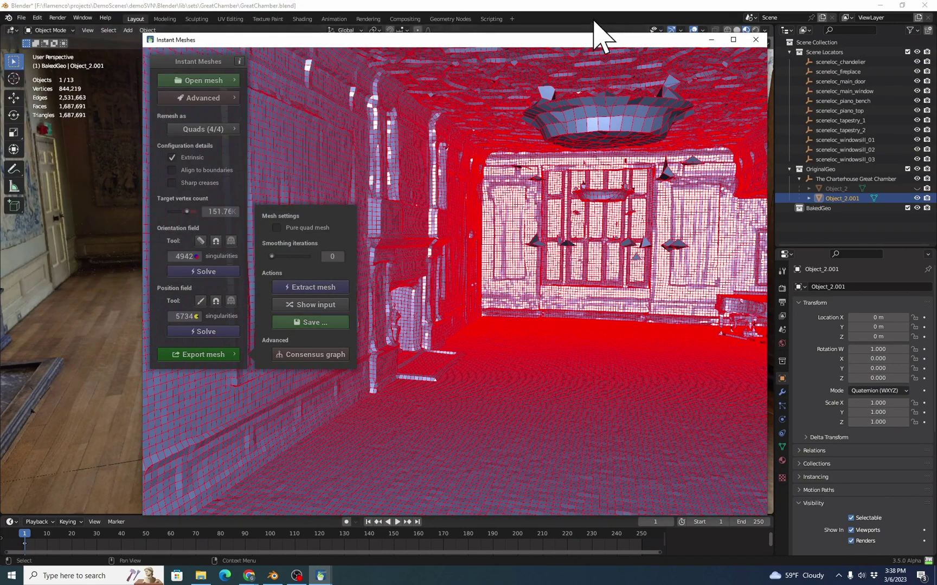
Import the remeshed OBJ into the BakedGeo collection as GreatChamber_remeshed
click(595, 25)
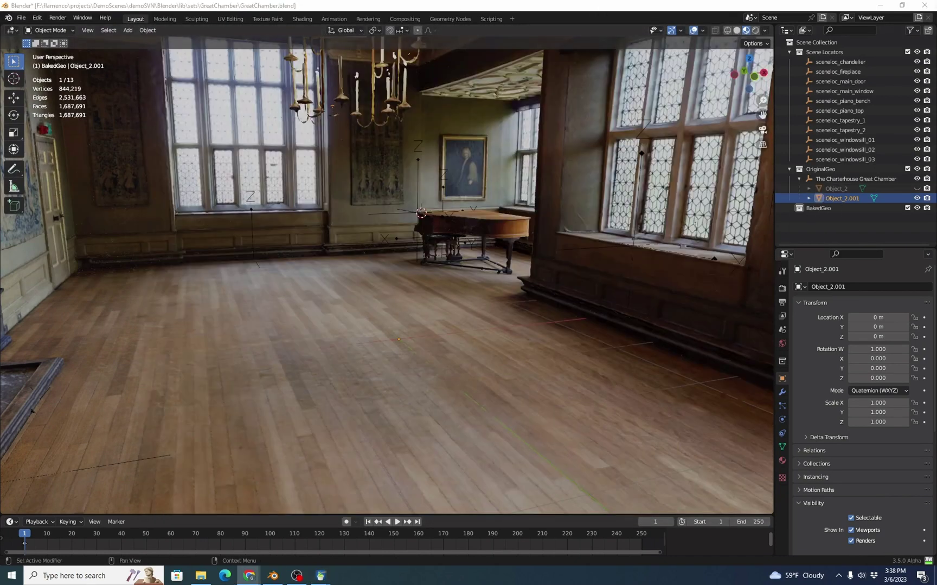
click(819, 209)
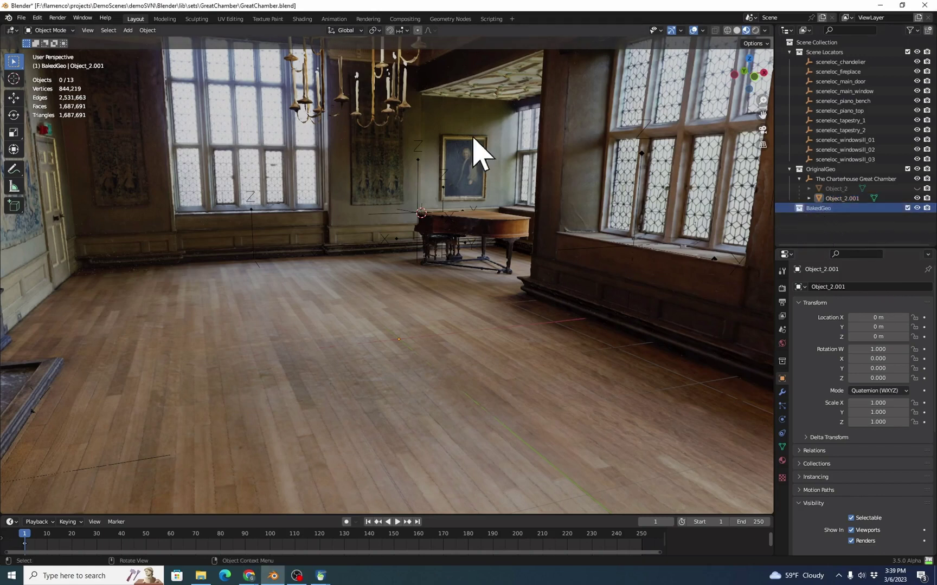
click(22, 18)
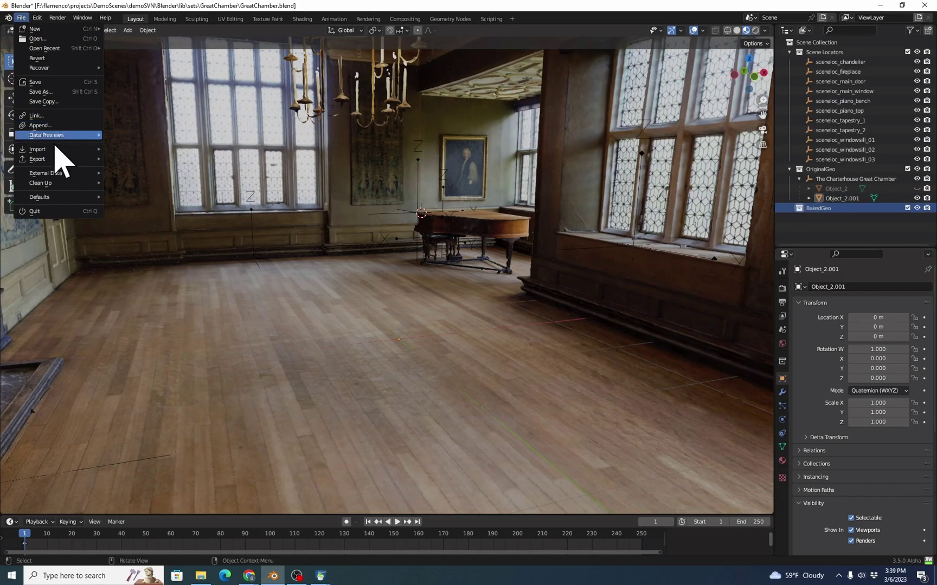
mouse_move(57, 151)
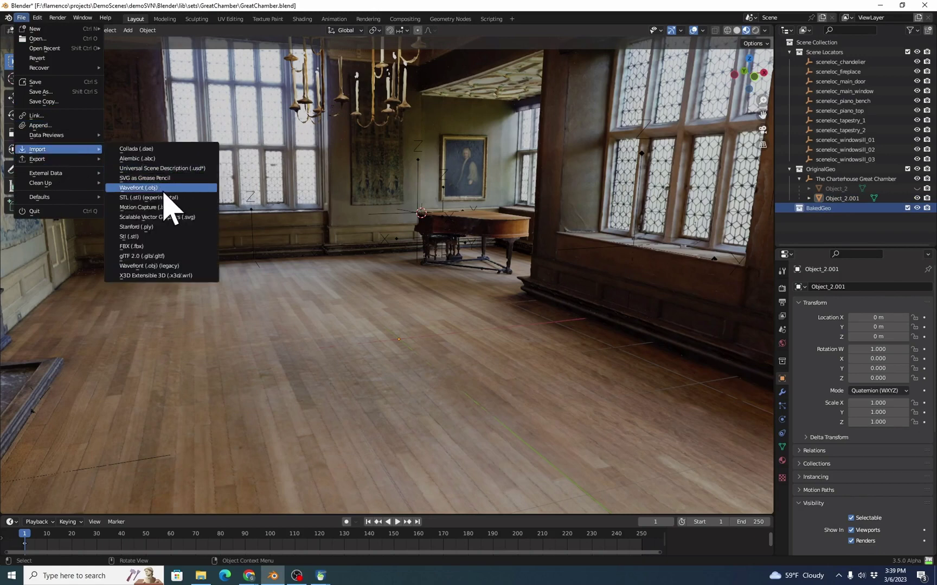
click(164, 188)
double_click(381, 182)
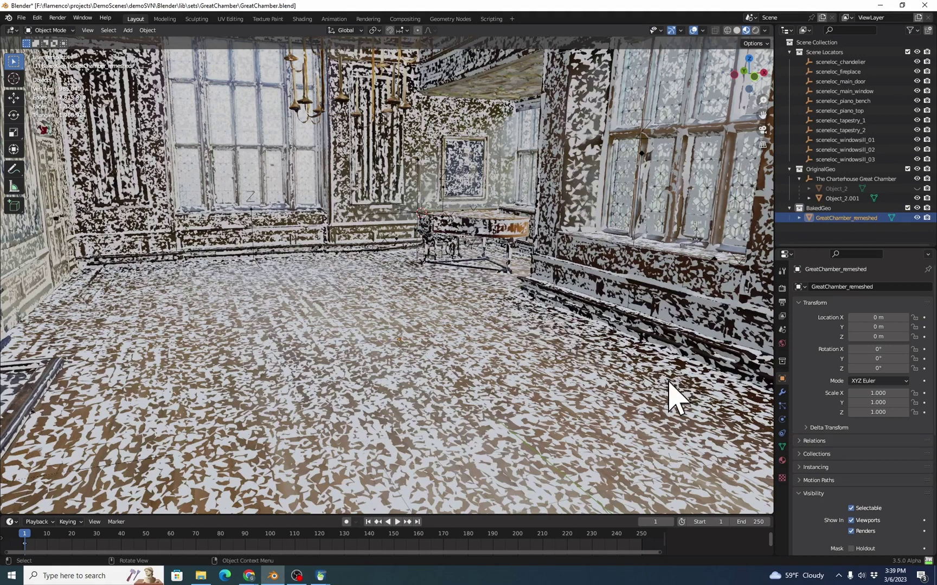
Hide the original scan Object_2.001 in the UV Editing workspace
click(236, 21)
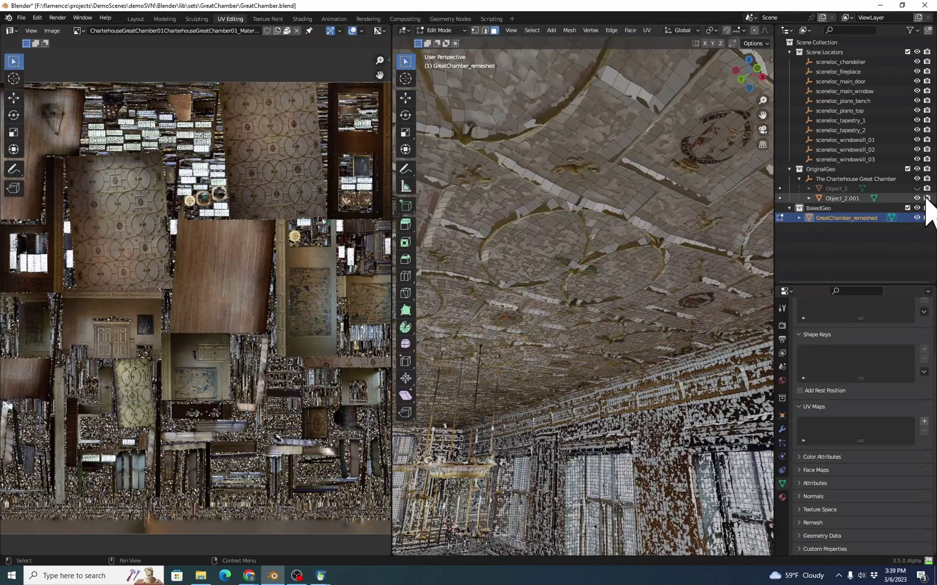
click(916, 198)
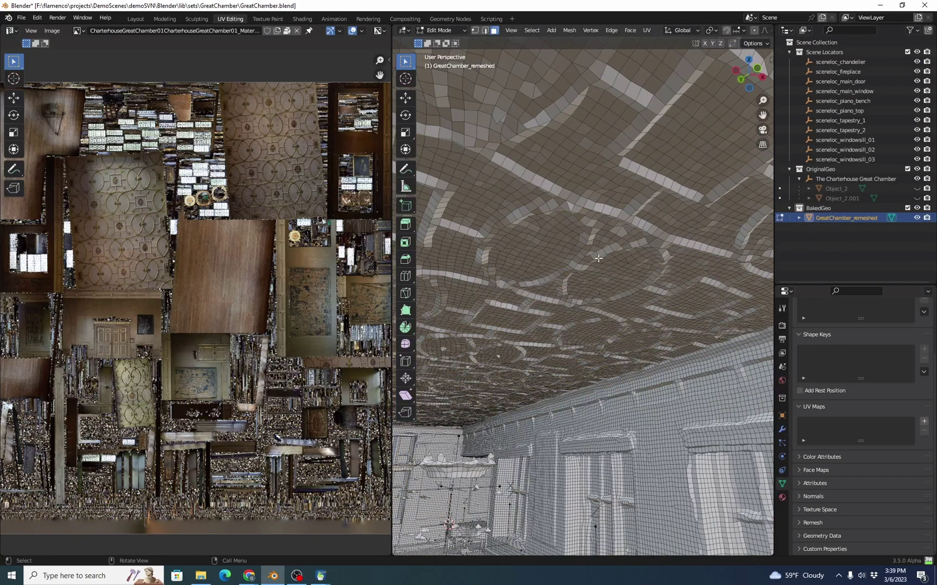
scroll(596, 258, up, 5)
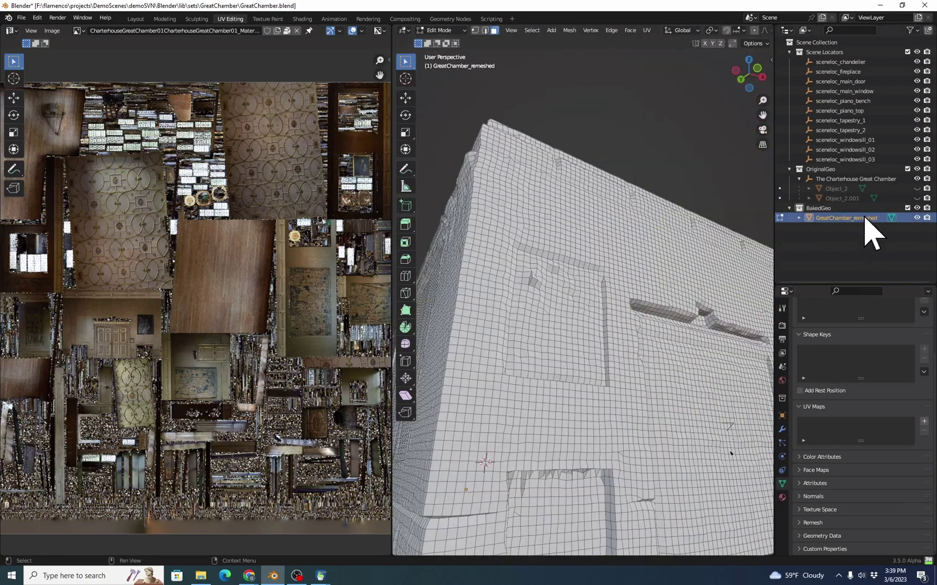
Smart UV Project all faces of GreatChamber_remeshed at the 66° angle limit
key(Tab)
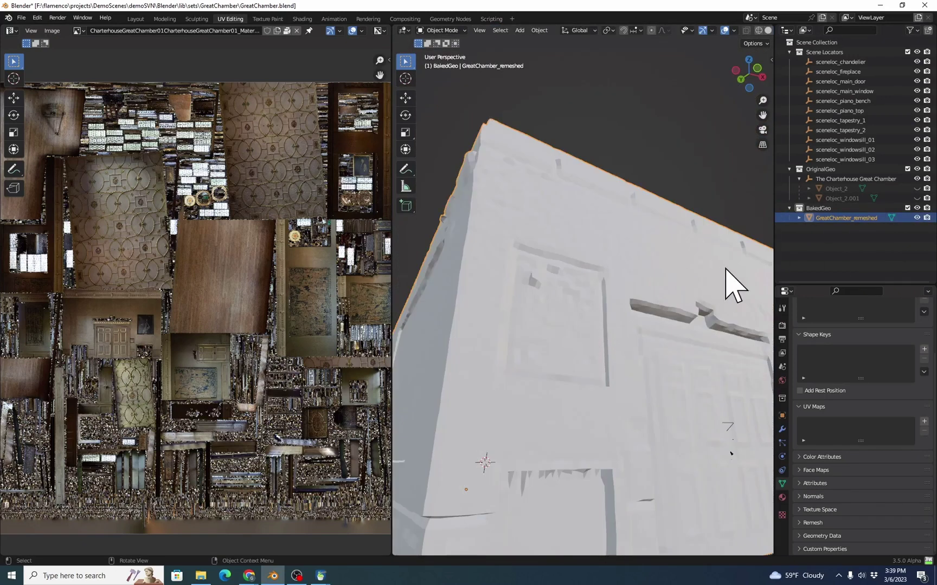
middle_drag(598, 288, 592, 341)
key(Tab)
key(a)
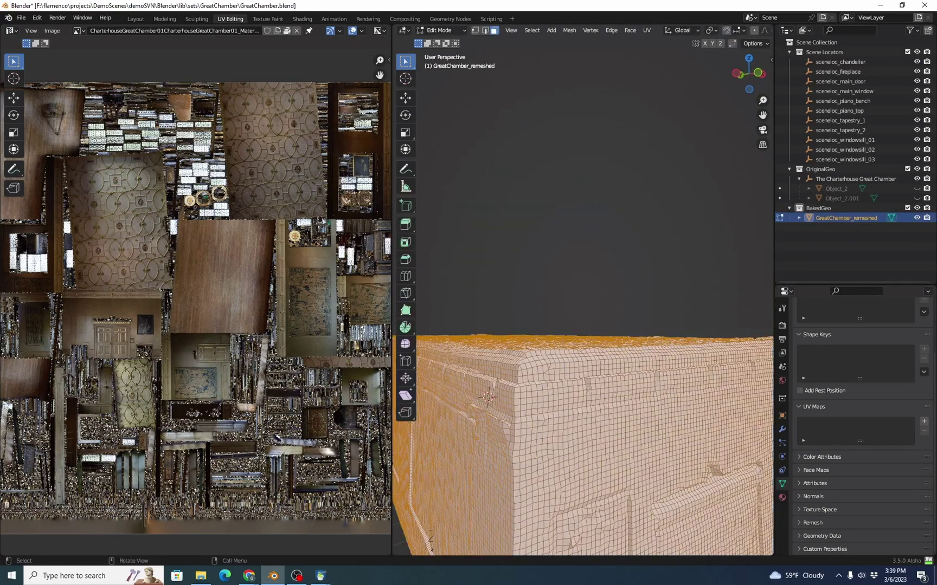
key(u)
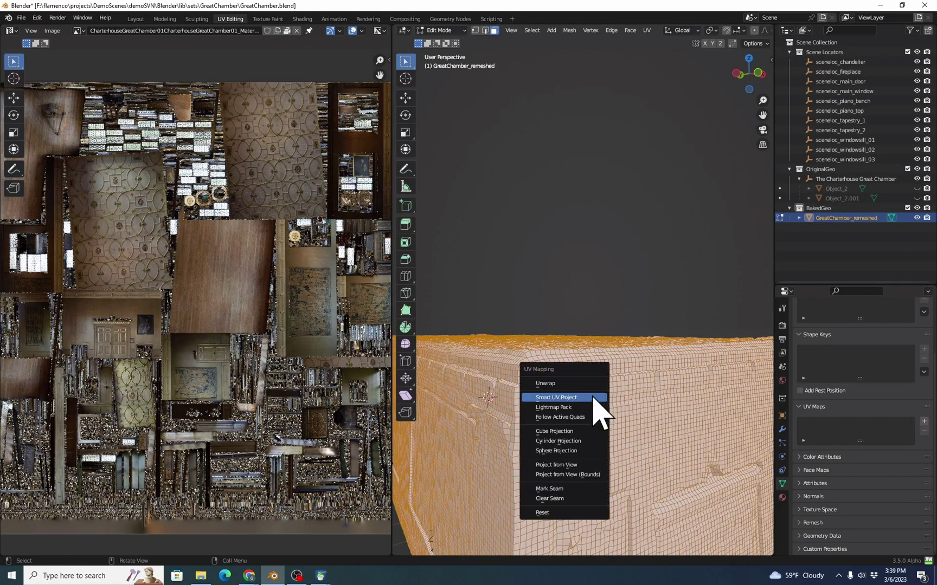
click(589, 398)
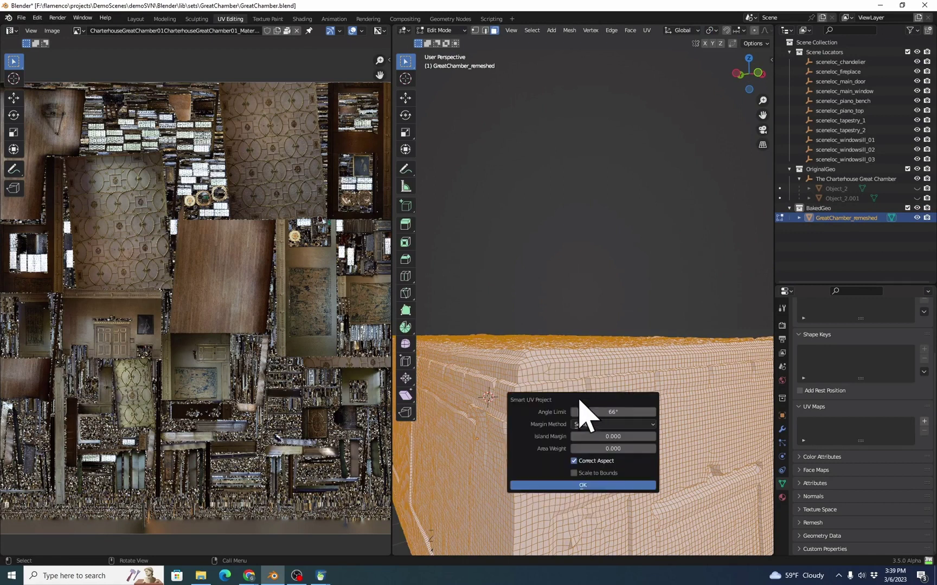
click(589, 486)
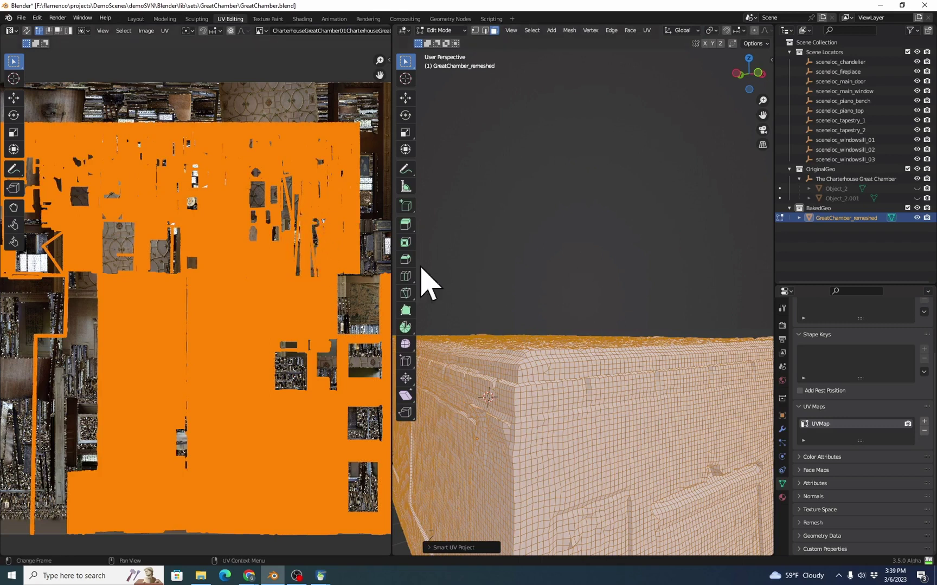
key(Tab)
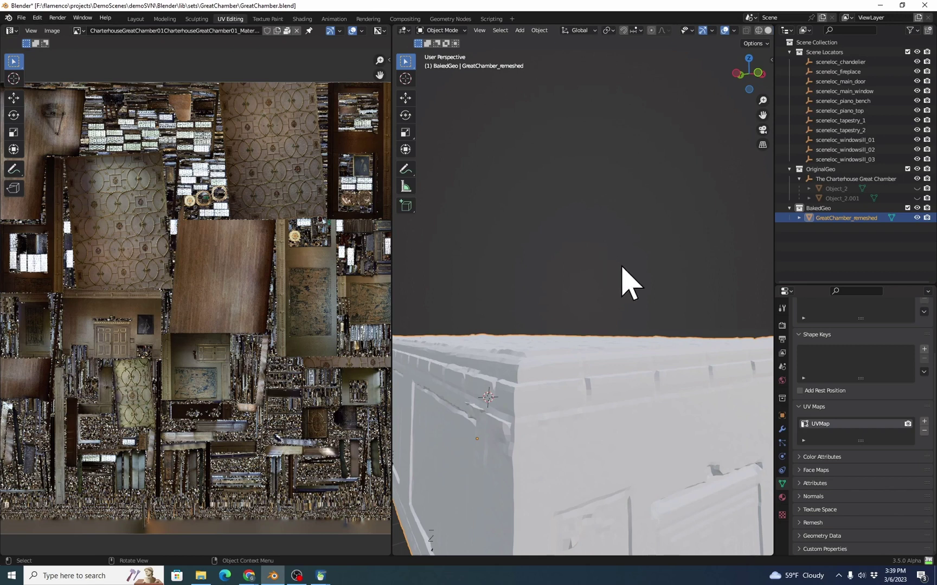
Show Object_2 again and select it together with the remeshed room for BakeLab
click(917, 188)
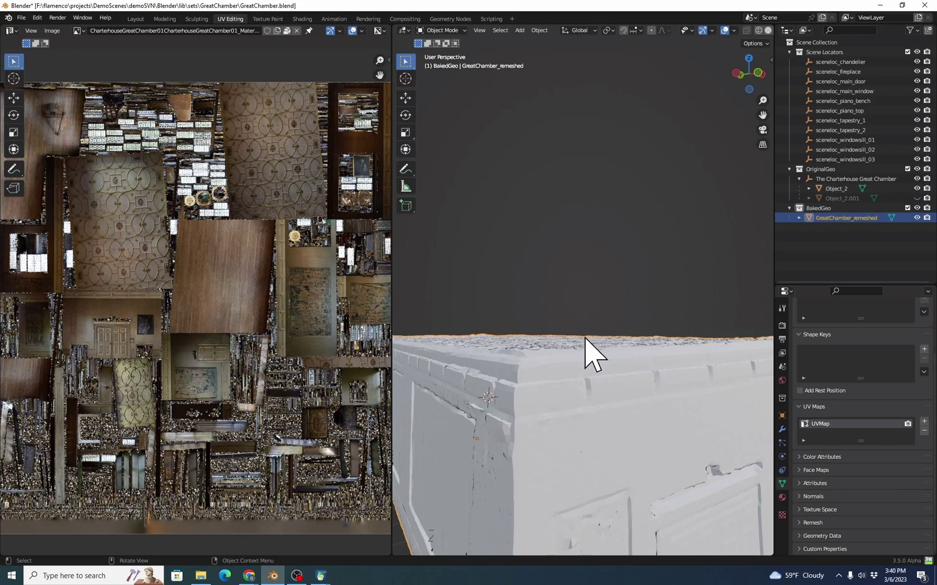
key(z)
click(608, 372)
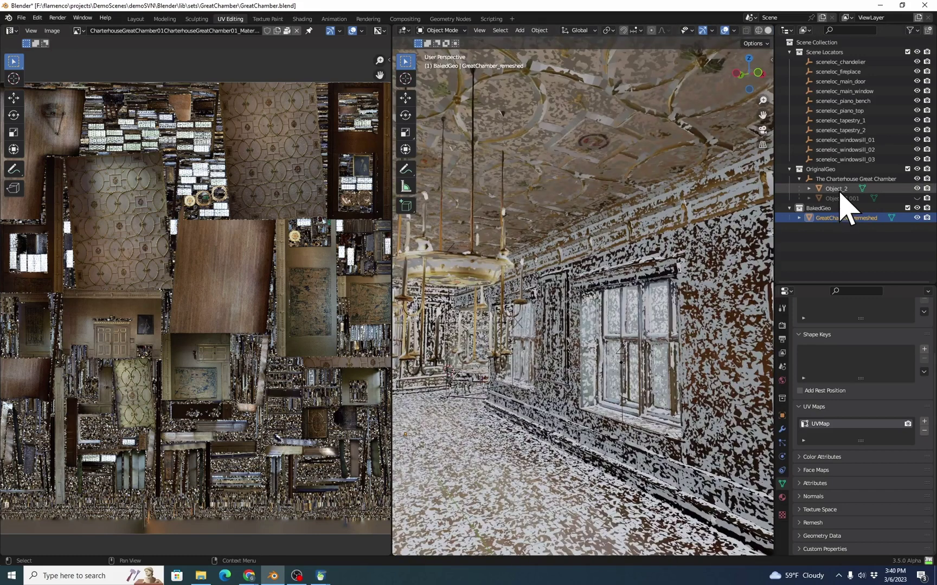
drag(842, 193, 834, 228)
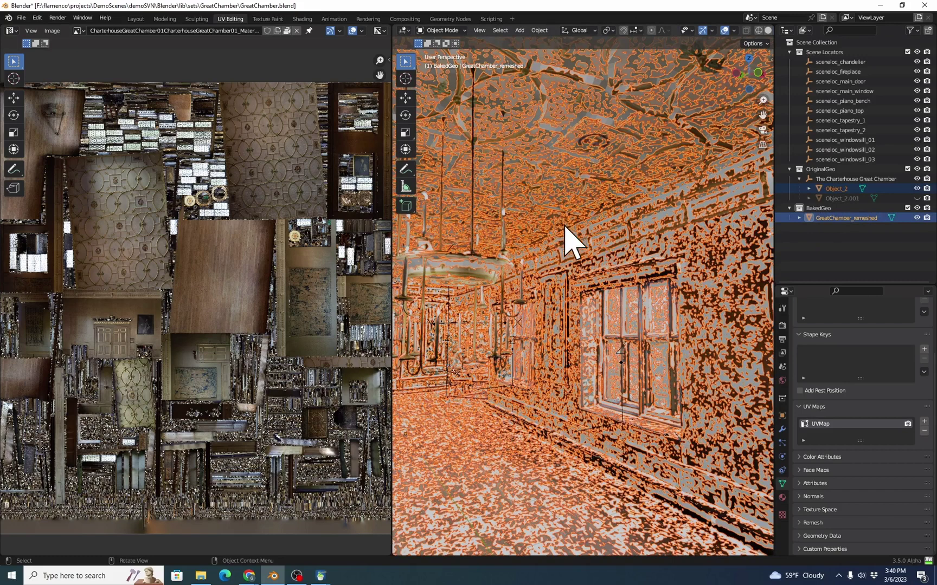
key(n)
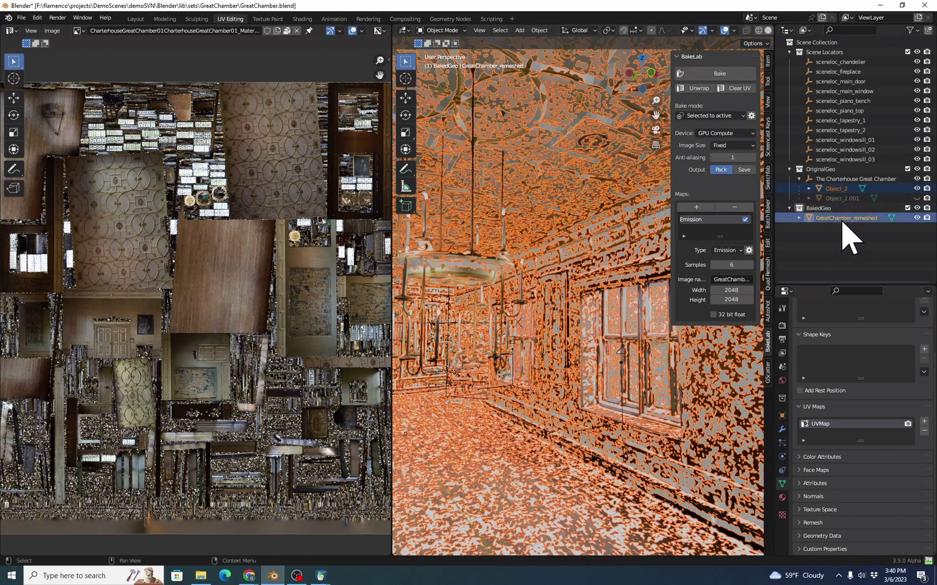
Replace the old BakeLab map with a new Emission map at 2048 × 2048
click(734, 206)
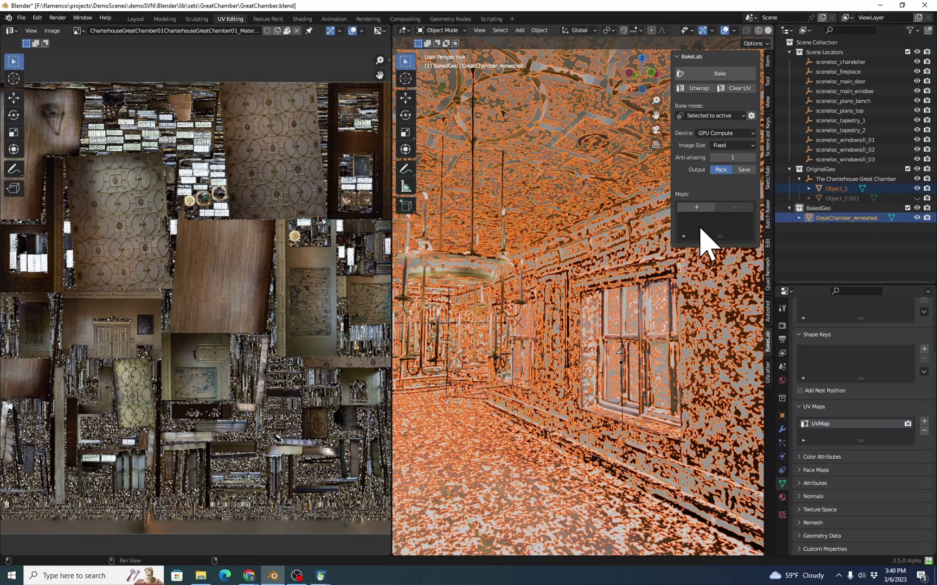
click(696, 206)
click(717, 226)
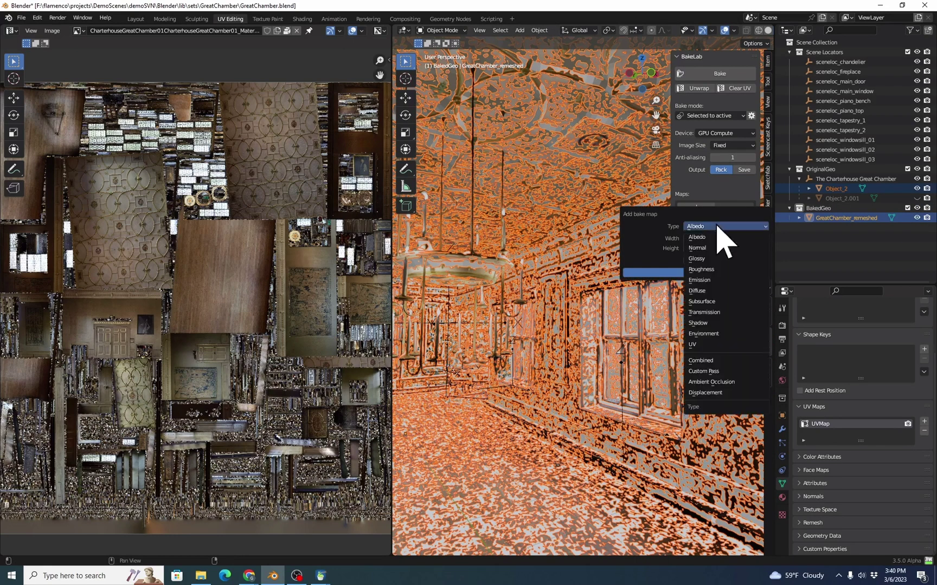
click(719, 269)
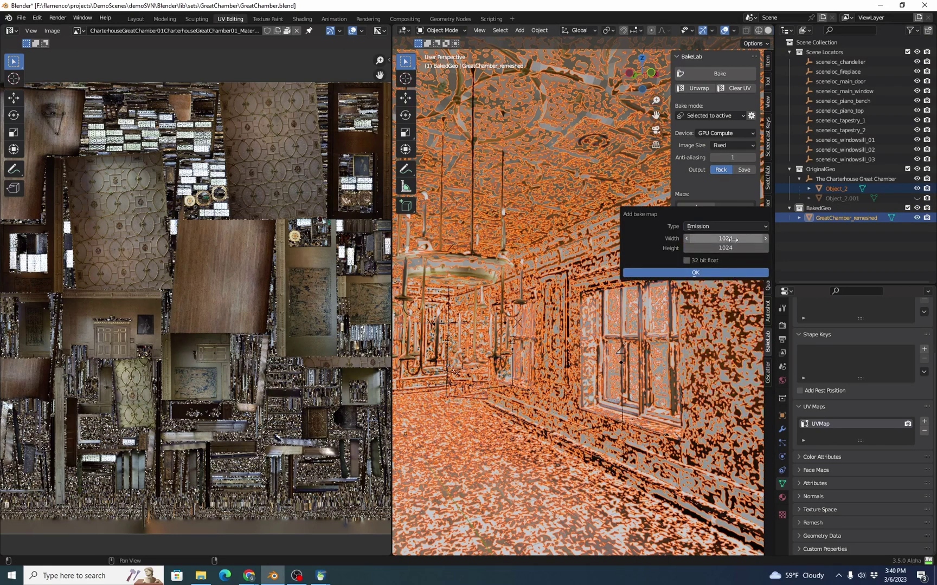
click(739, 237)
text(2048)
key(Tab)
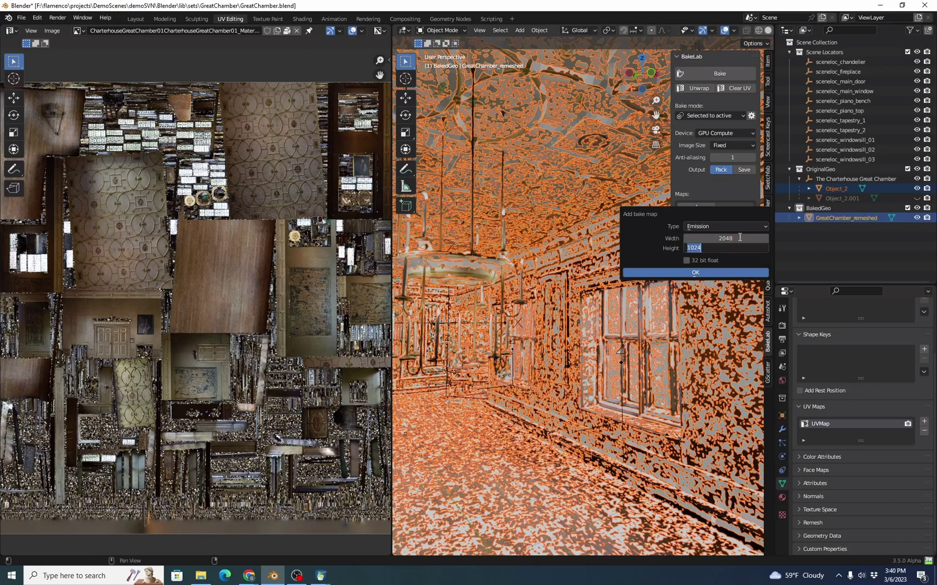
text(2048)
key(Tab)
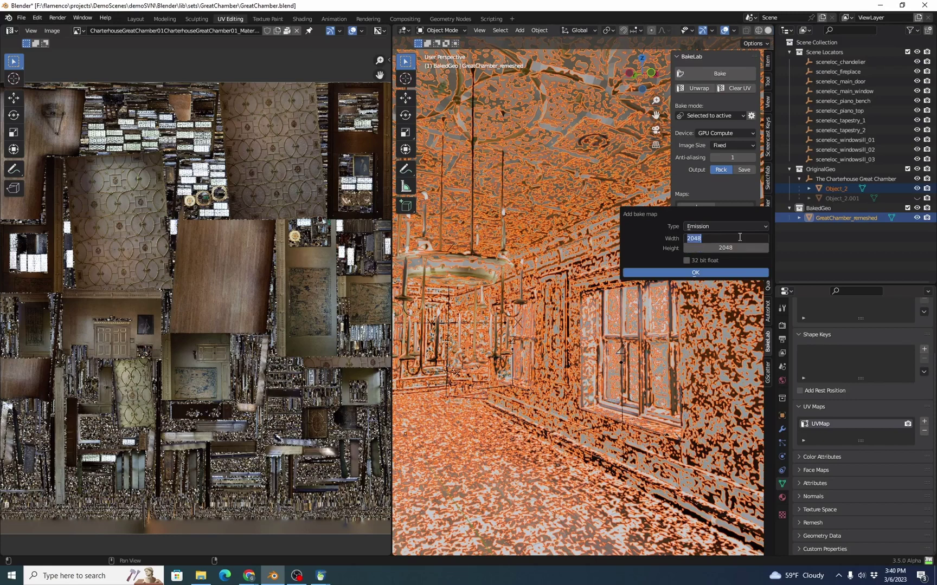
Confirm the Emission map and bake it onto the remeshed room
click(714, 273)
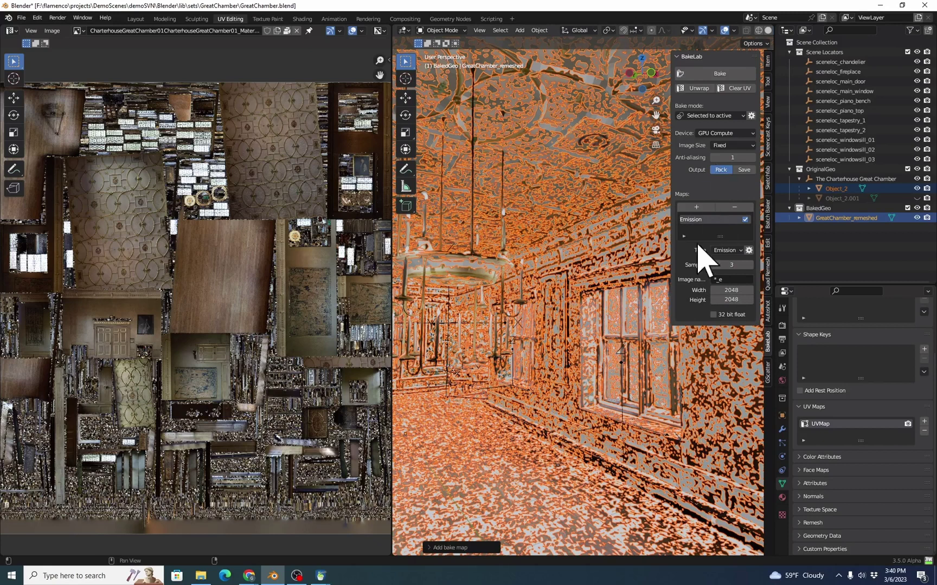
click(719, 74)
scroll(155, 382, up, 5)
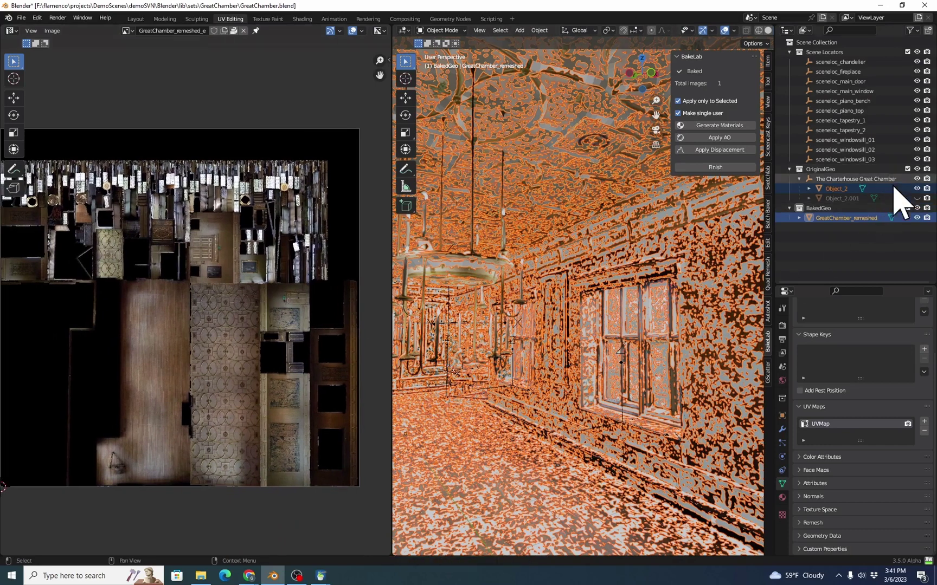
Hide Object_2 again and inspect the baked walls
click(916, 188)
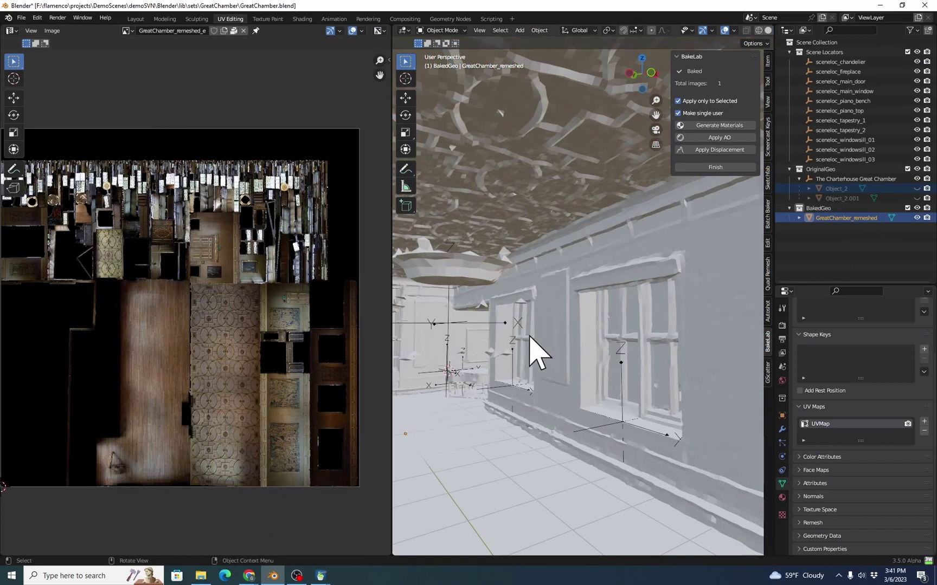
key(z)
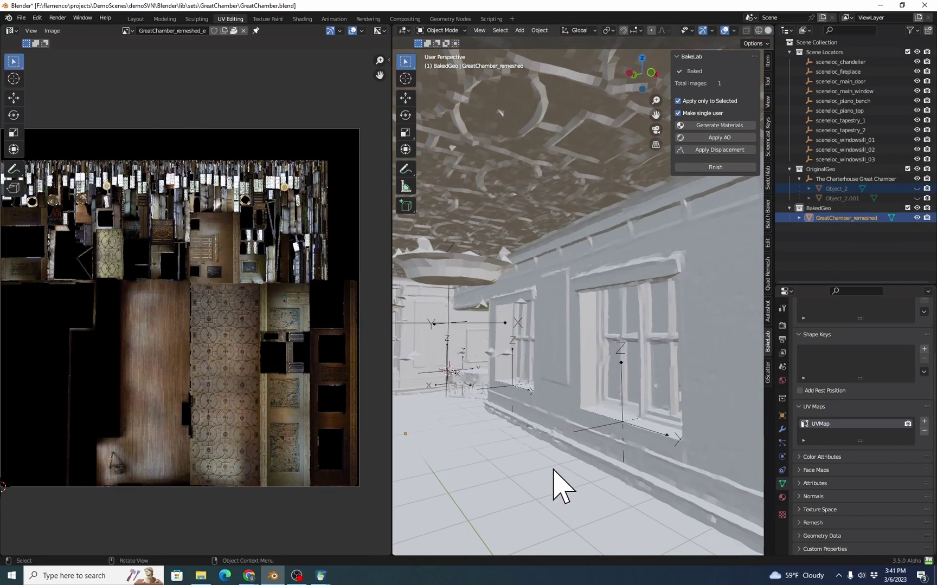
middle_drag(558, 485, 610, 347)
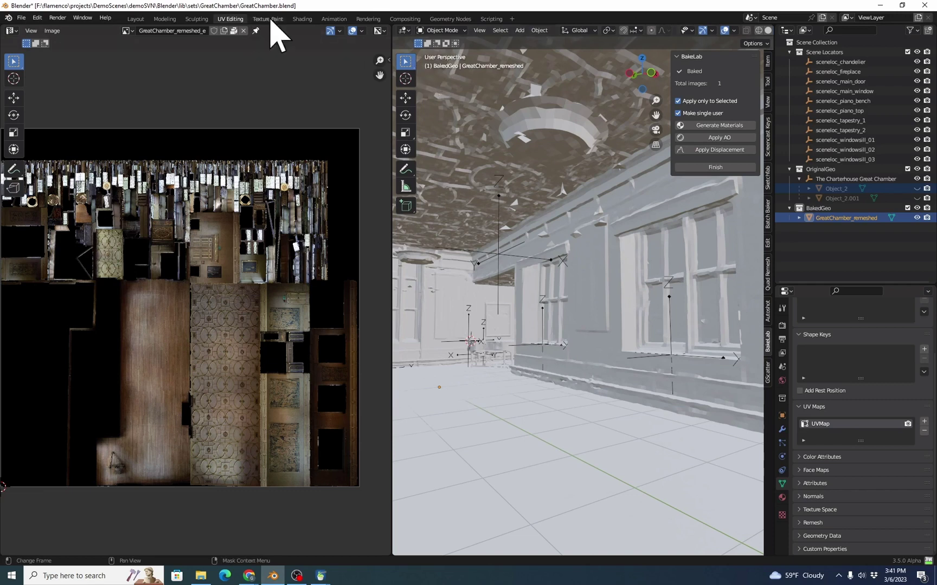
Give GreatChamber_remeshed a new material with Texture Coordinate, Mapping and Image Texture nodes on Base Color
click(298, 20)
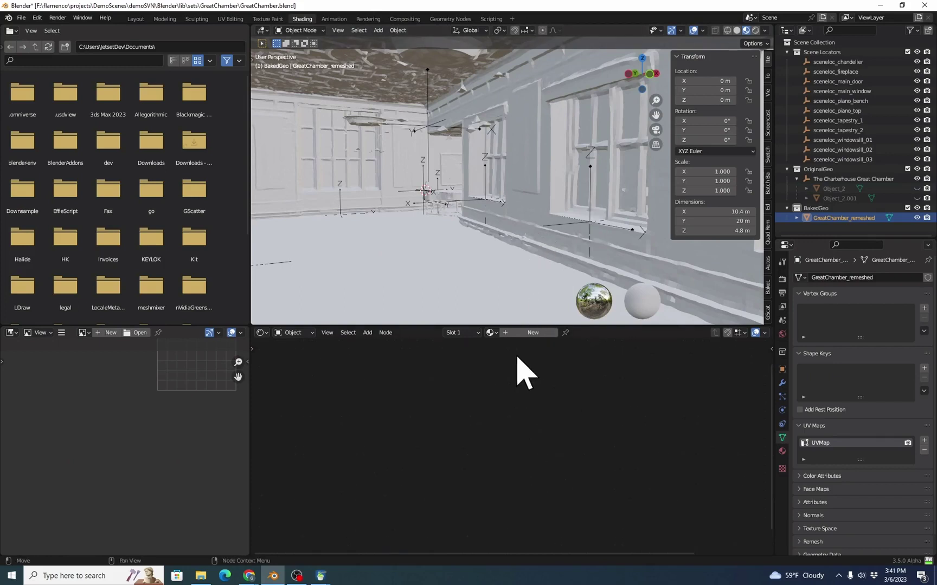
click(533, 333)
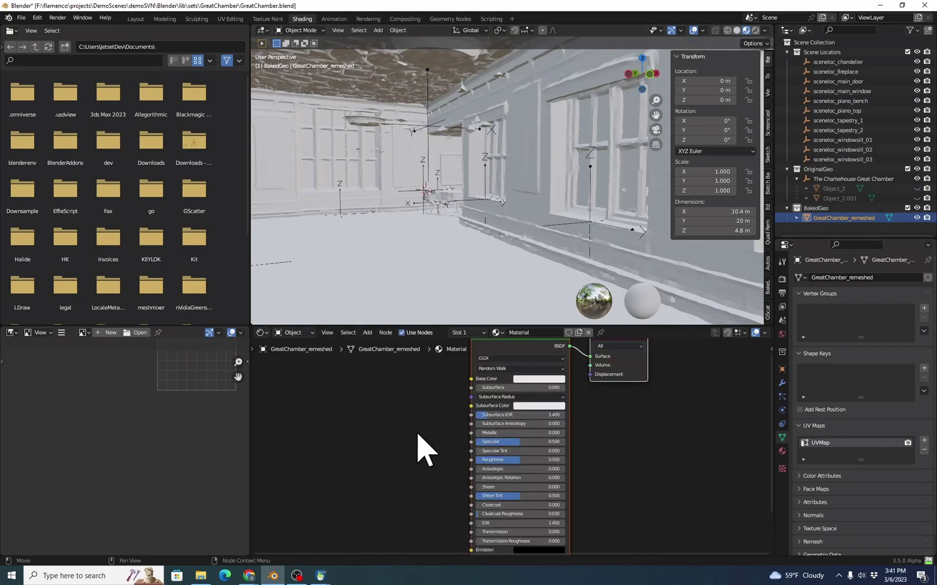
middle_drag(424, 449, 458, 449)
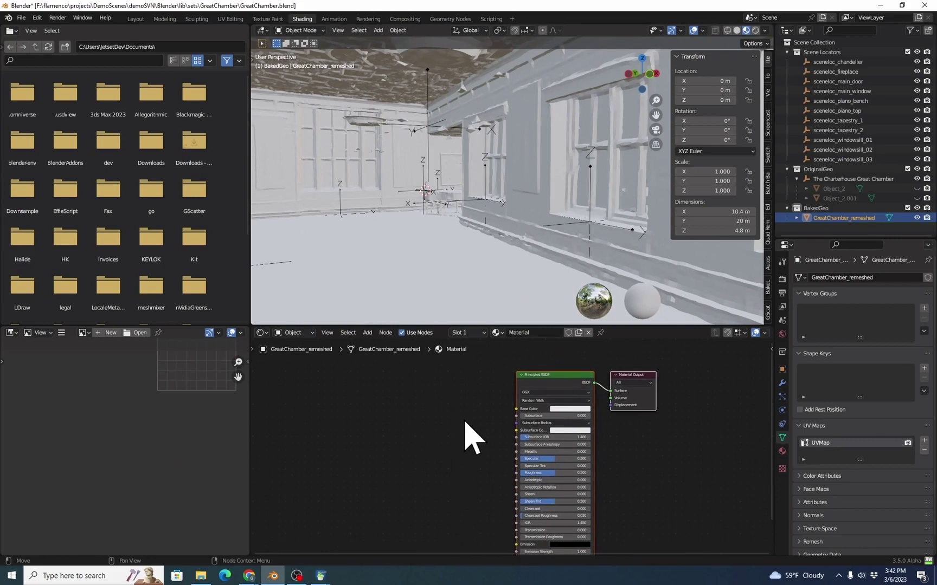
click(558, 384)
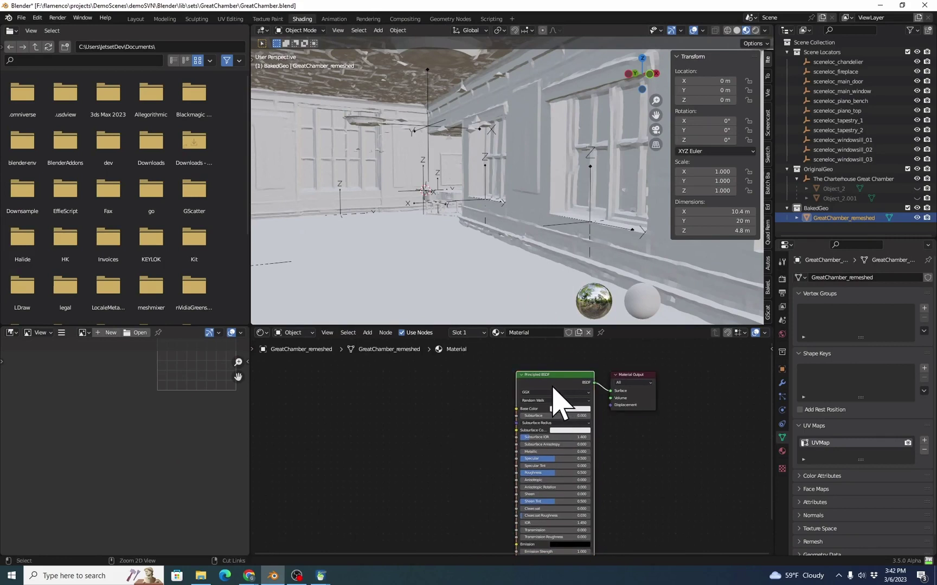
key(ctrl+t)
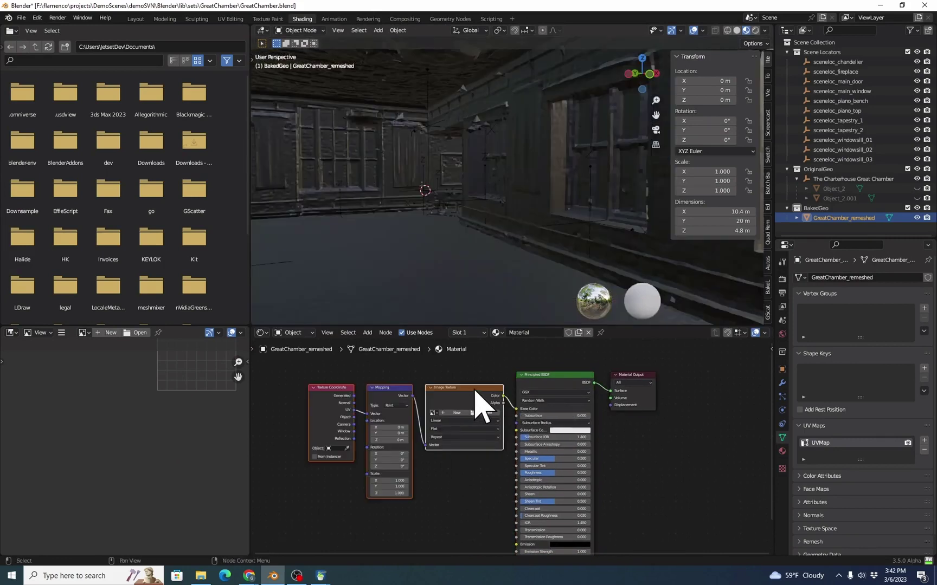
scroll(424, 434, up, 2)
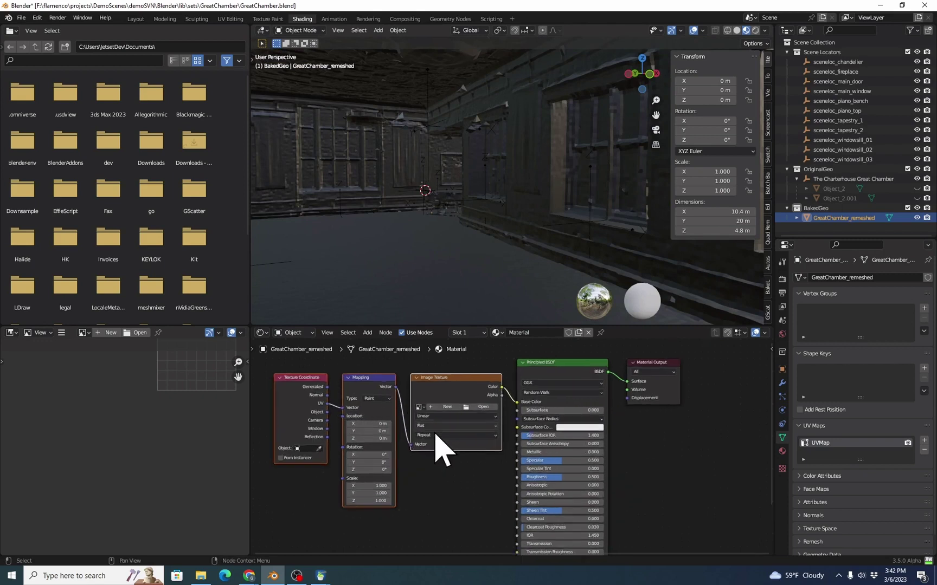
click(412, 404)
Load the baked room image and route its colour into the Emission input
click(449, 433)
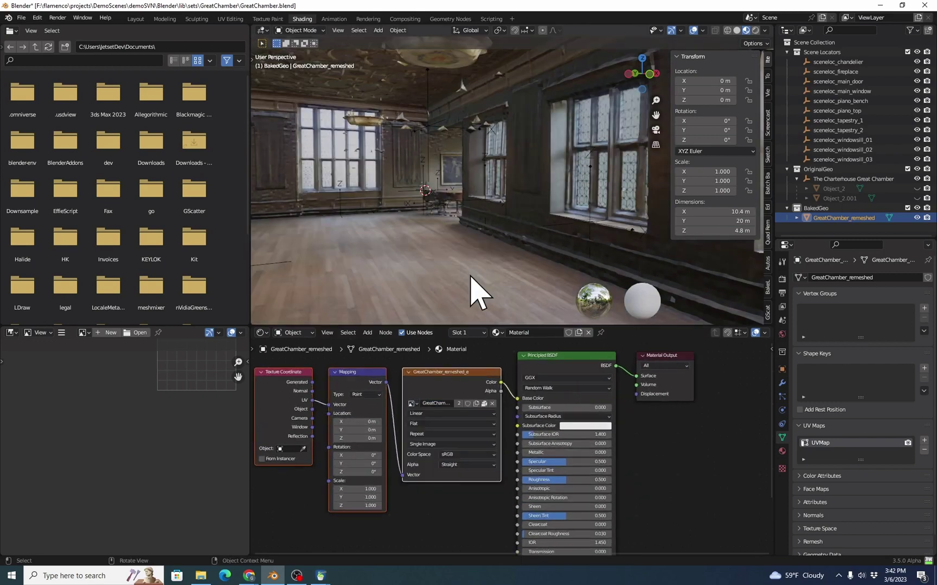
middle_drag(470, 240, 488, 255)
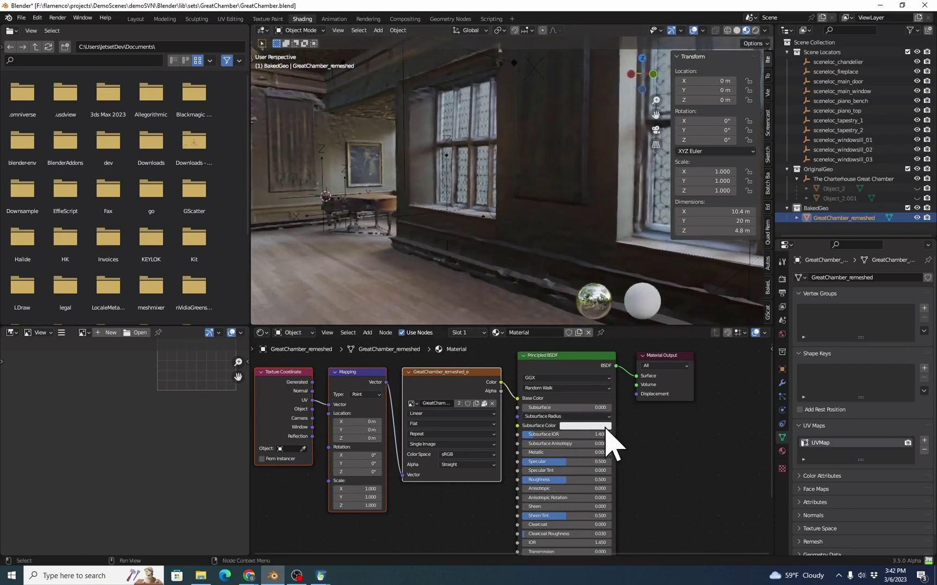
scroll(613, 434, down, 1)
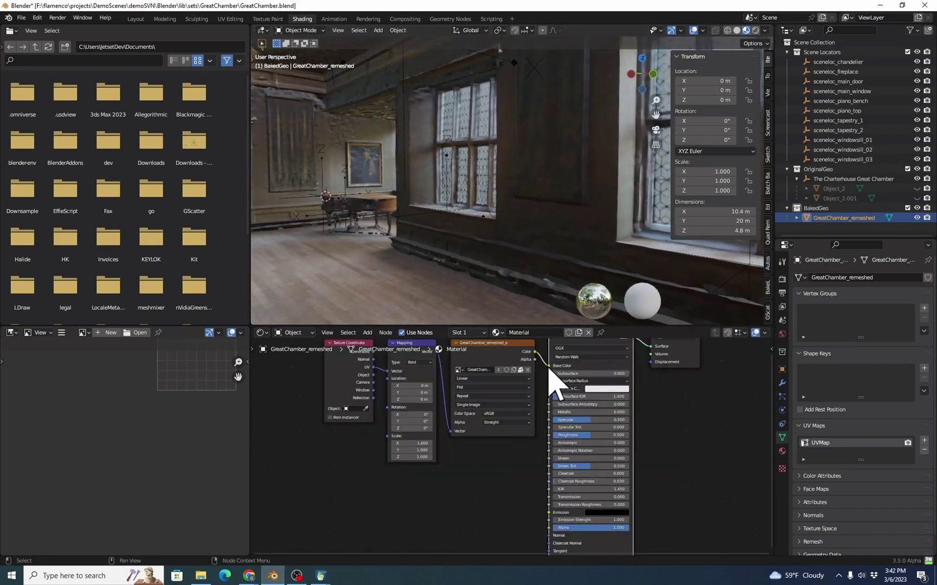
drag(549, 368, 549, 512)
Set Base Color to black, Roughness 1.000 and Specular 0.000, then inspect the textured room
click(607, 366)
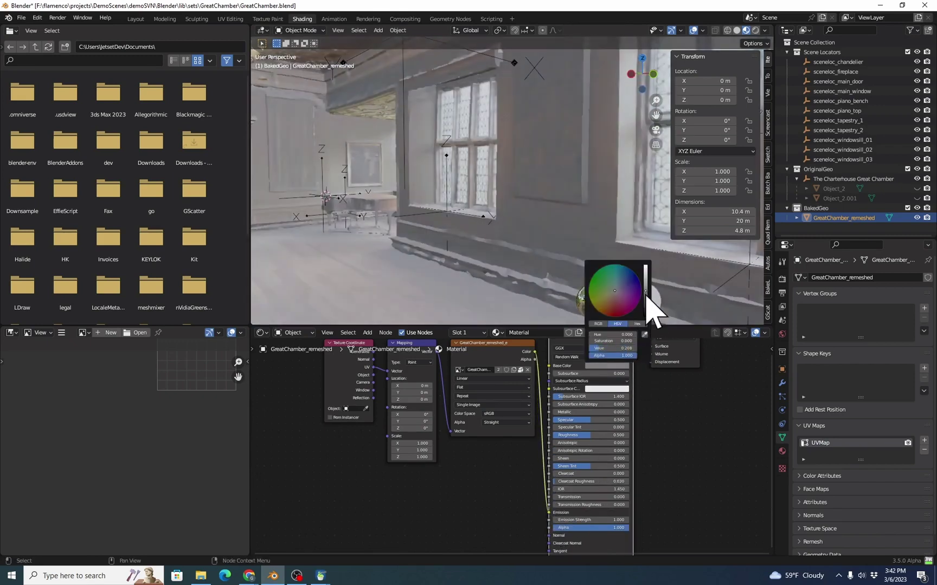
drag(646, 300, 646, 318)
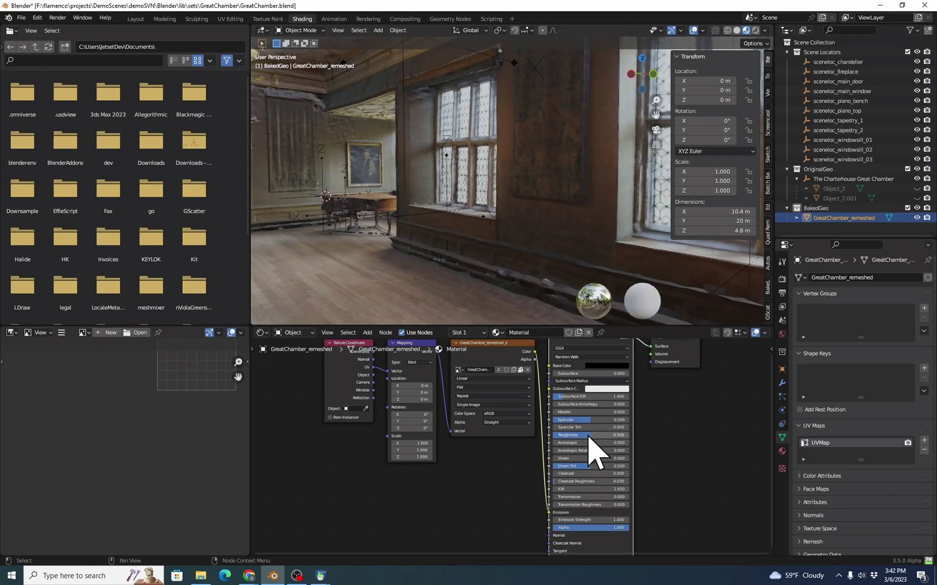
drag(588, 435, 646, 443)
drag(590, 423, 541, 424)
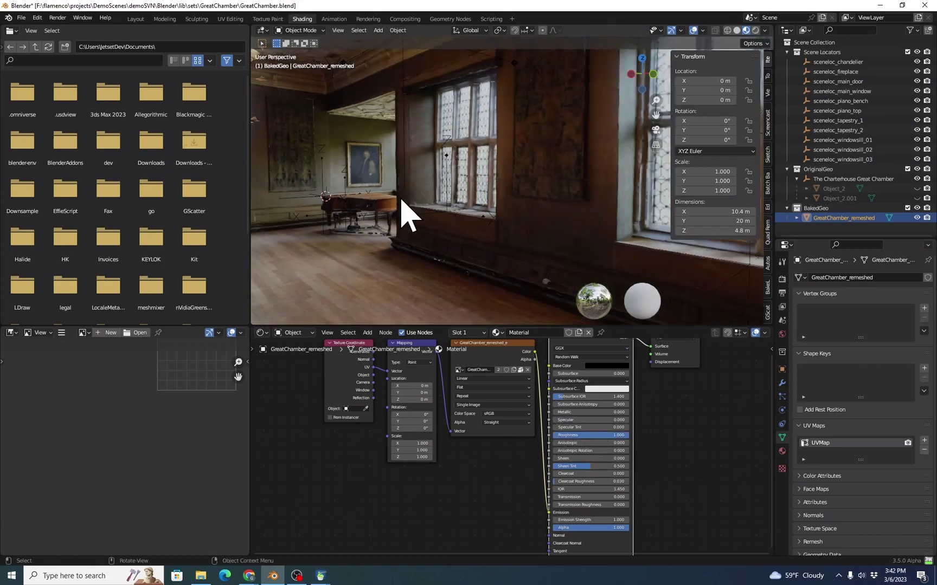
middle_drag(404, 202, 515, 228)
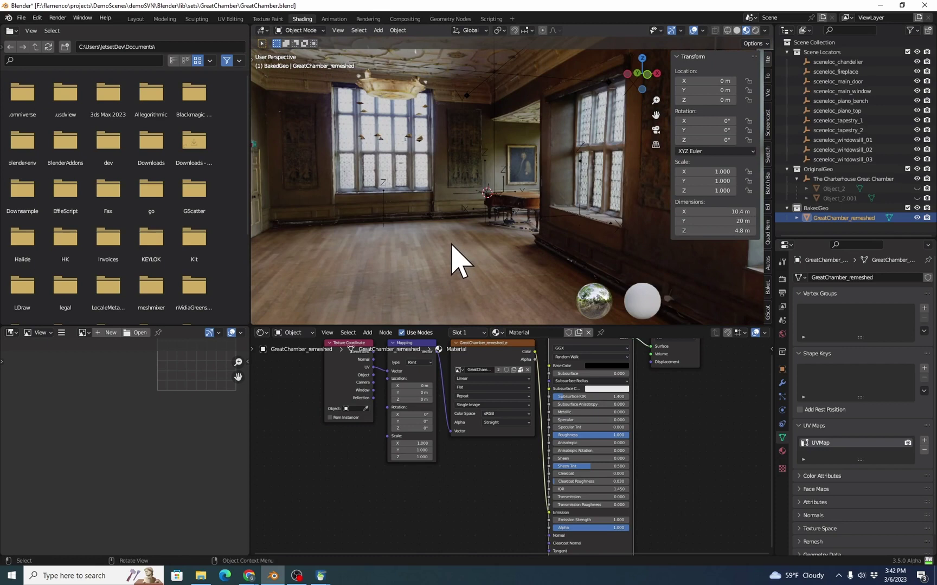
middle_drag(377, 230, 512, 271)
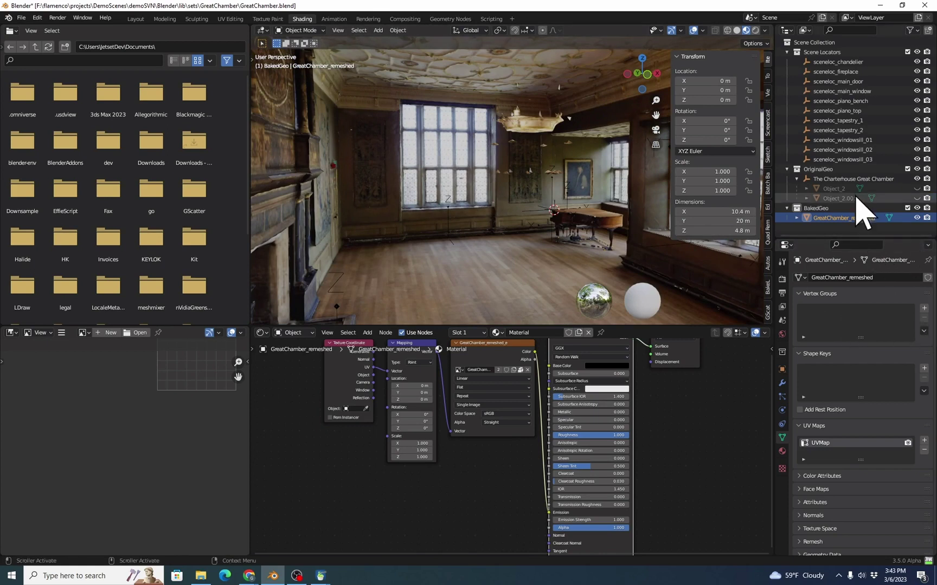
Exclude the baked collection, show the original chamber, and export it as GreatChamber.usdz
click(907, 208)
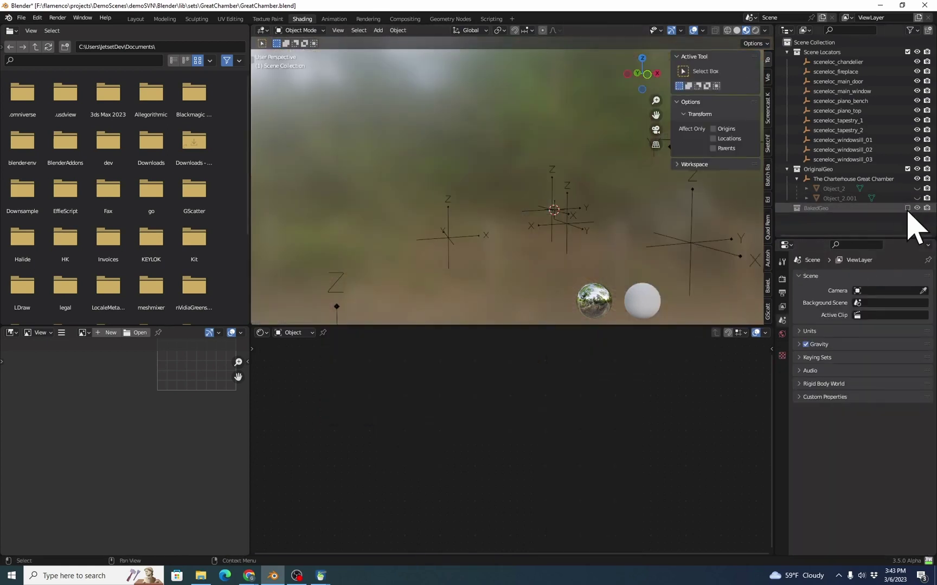
click(916, 188)
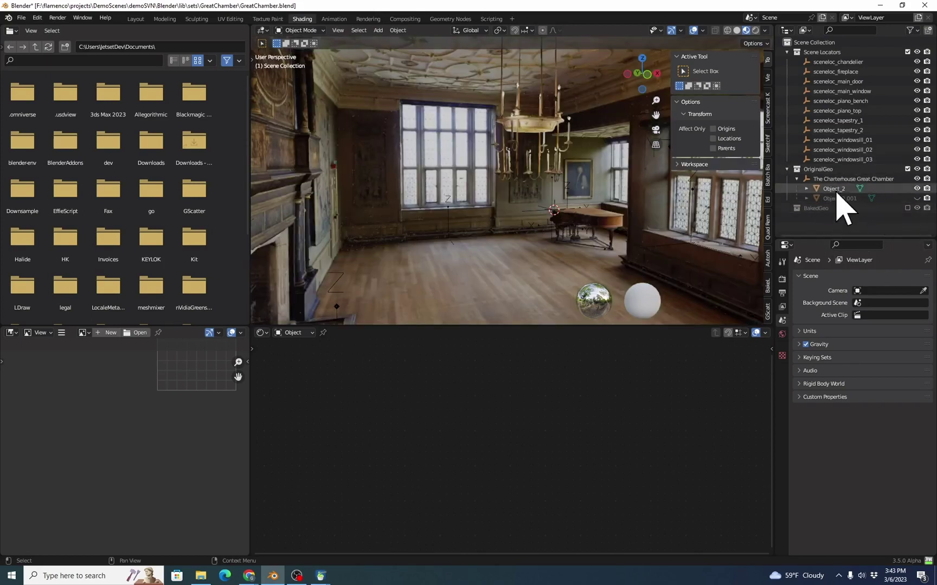
click(22, 18)
mouse_move(54, 159)
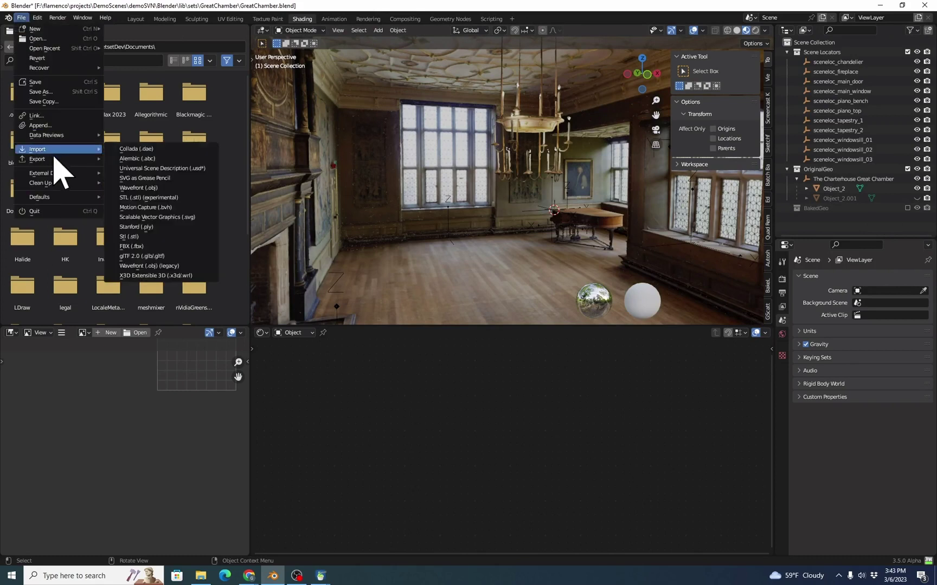
click(162, 179)
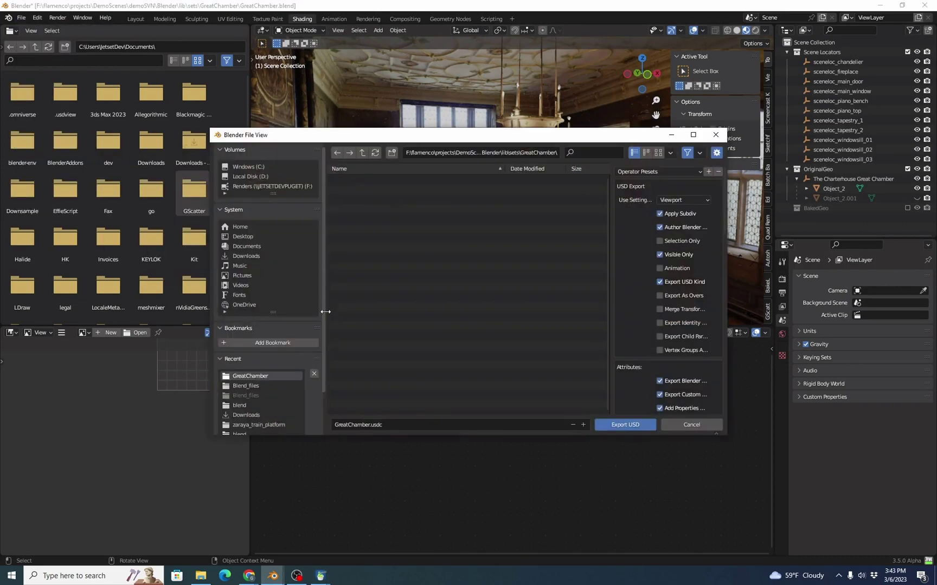
click(384, 426)
key(BackSpace)
text(z)
scroll(675, 376, down, 8)
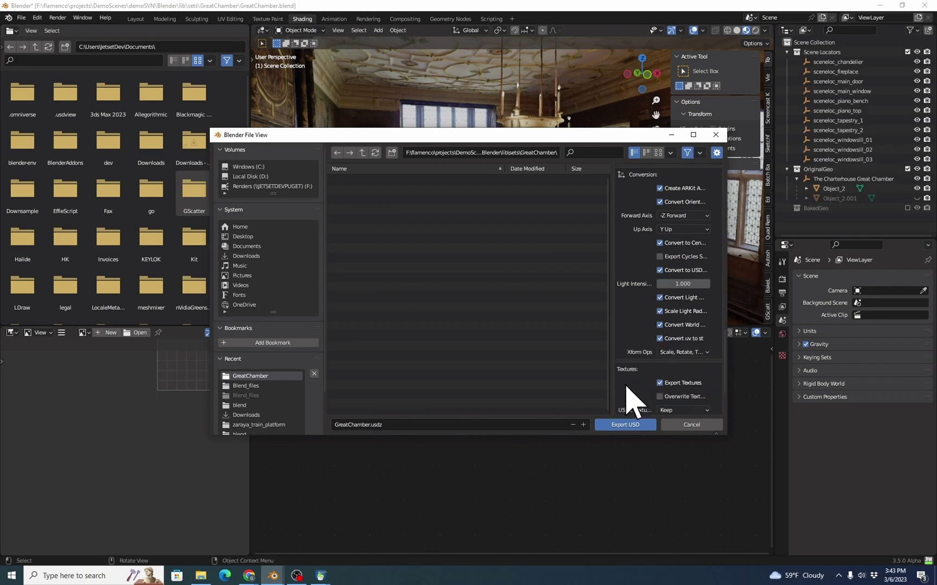
scroll(629, 390, down, 3)
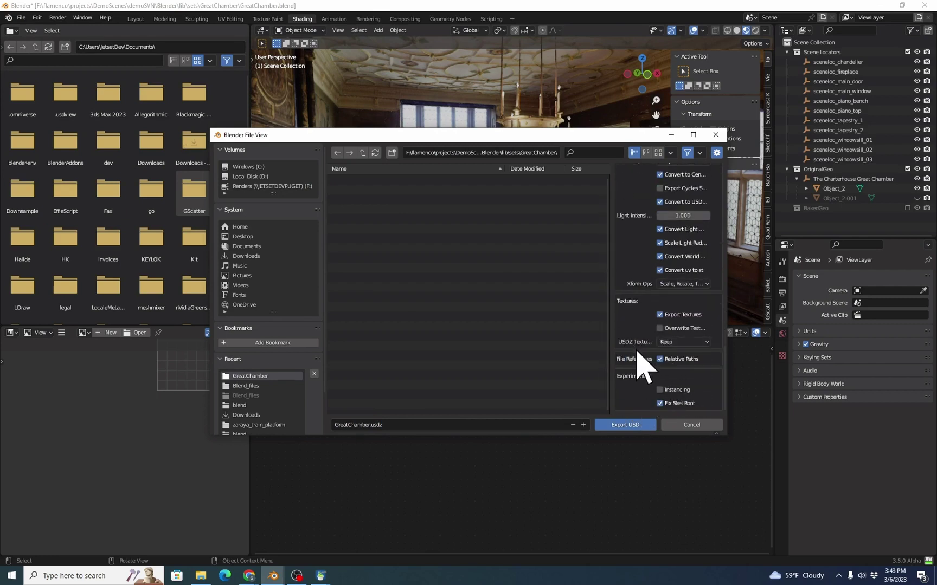
click(625, 424)
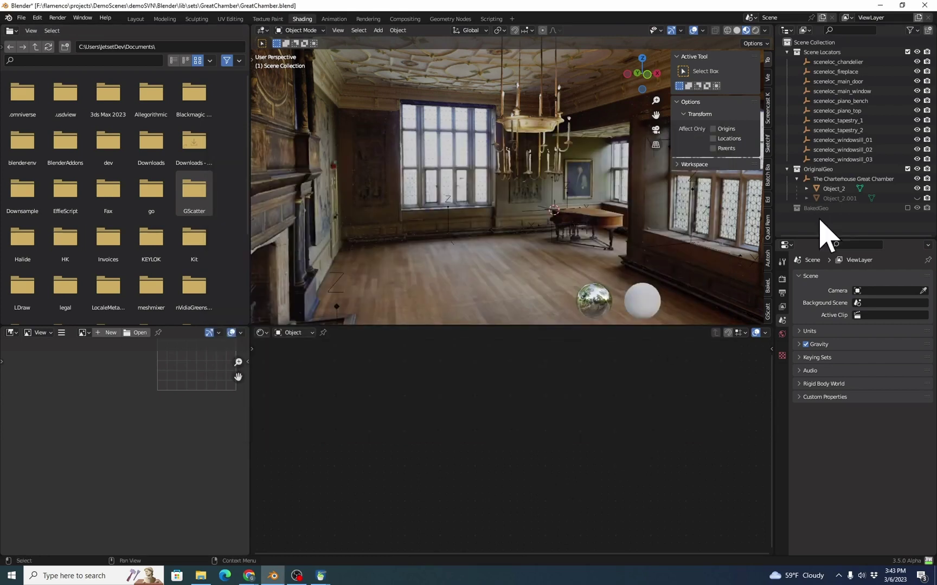
Swap OriginalGeo for BakedGeo and export the remeshed room as GreatChamber_remesh.usdz
click(907, 169)
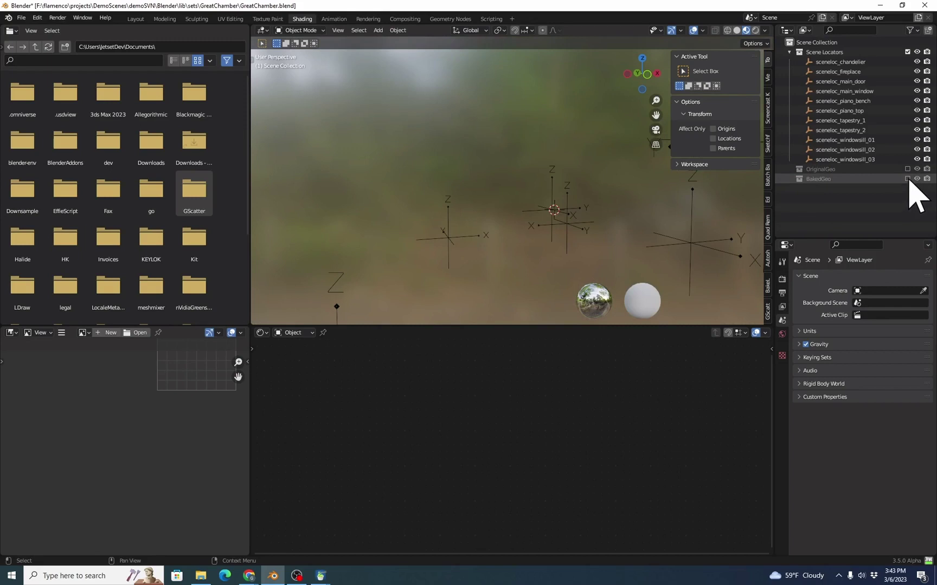
click(907, 179)
click(597, 176)
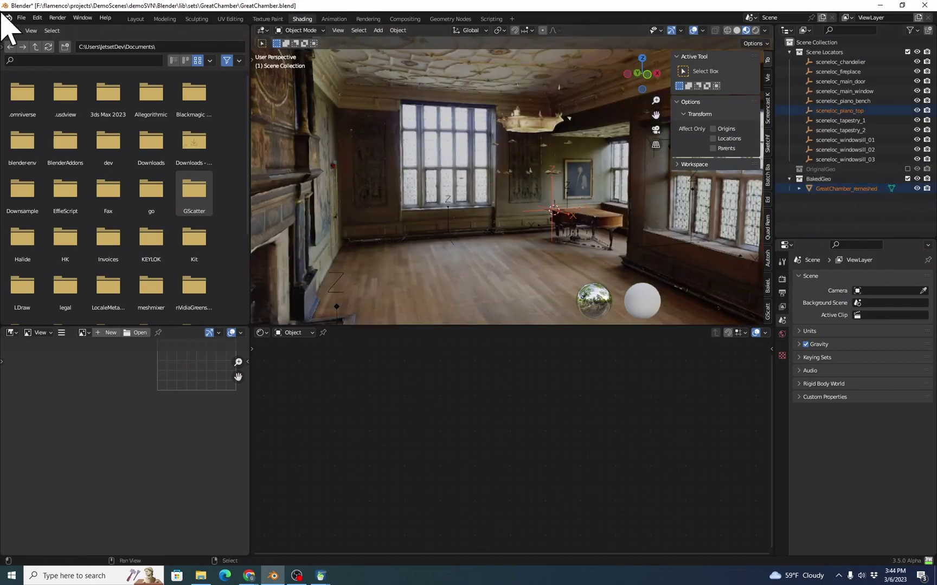
click(22, 17)
mouse_move(56, 159)
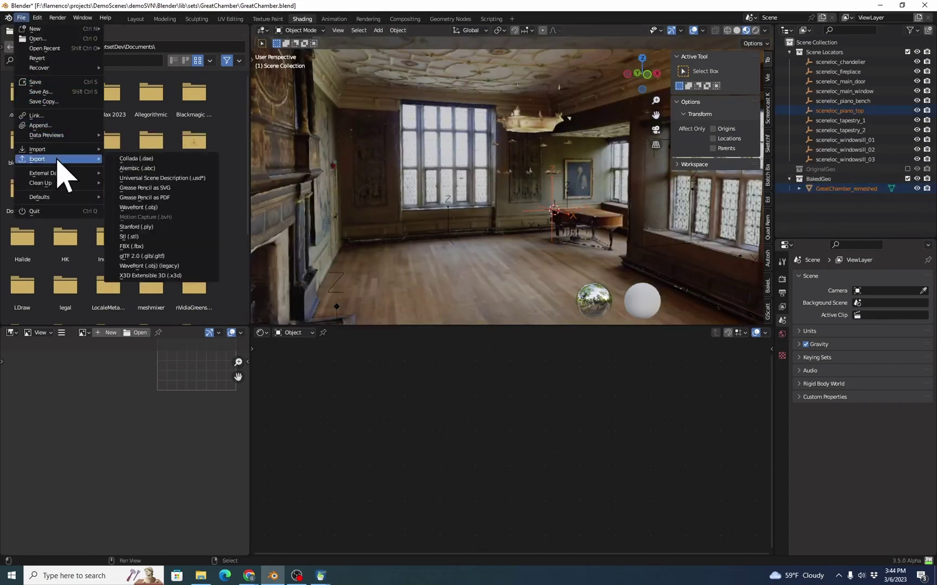
click(165, 182)
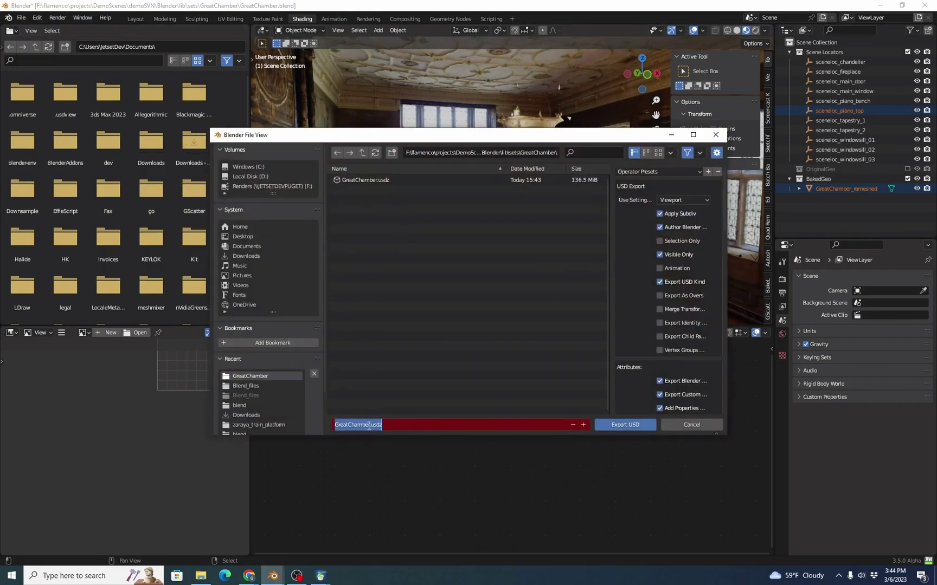
scroll(667, 347, down, 10)
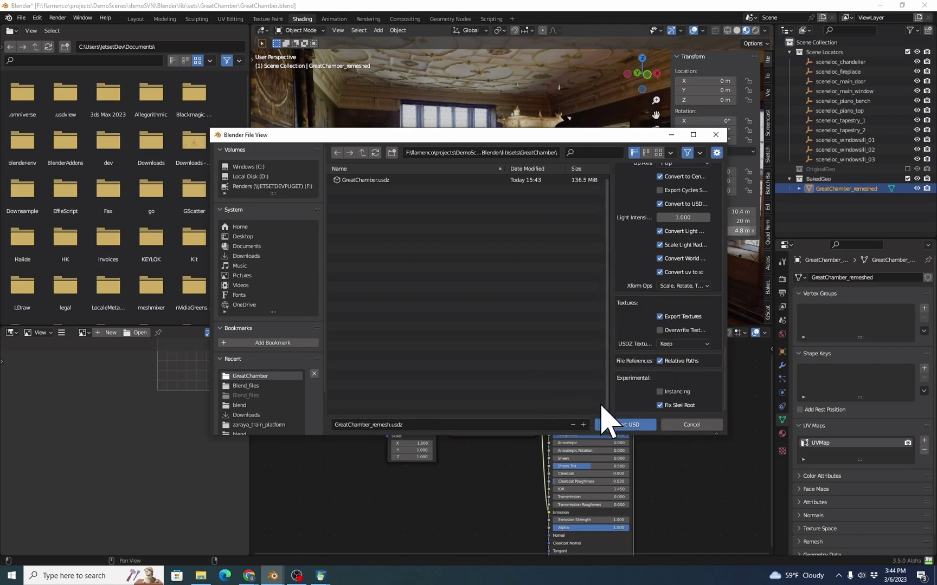
click(624, 425)
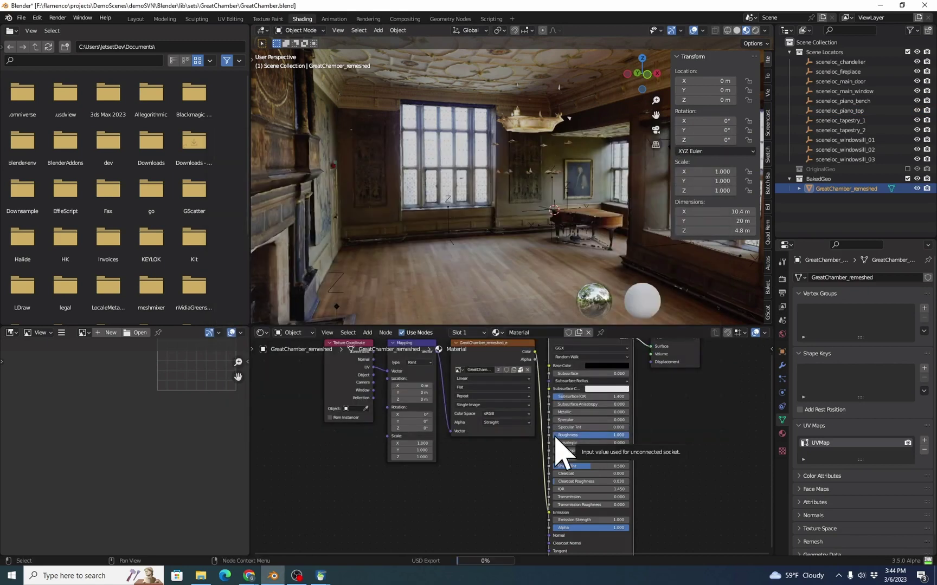
Compare the 17.5 MiB remesh with the 136.5 MiB original in the USD exporter, then cancel
click(21, 17)
mouse_move(46, 154)
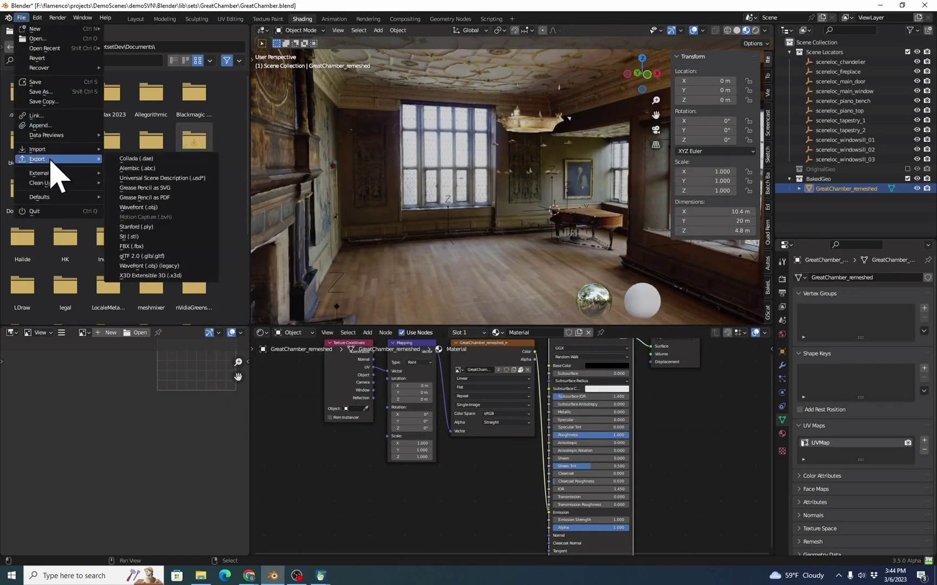
click(139, 179)
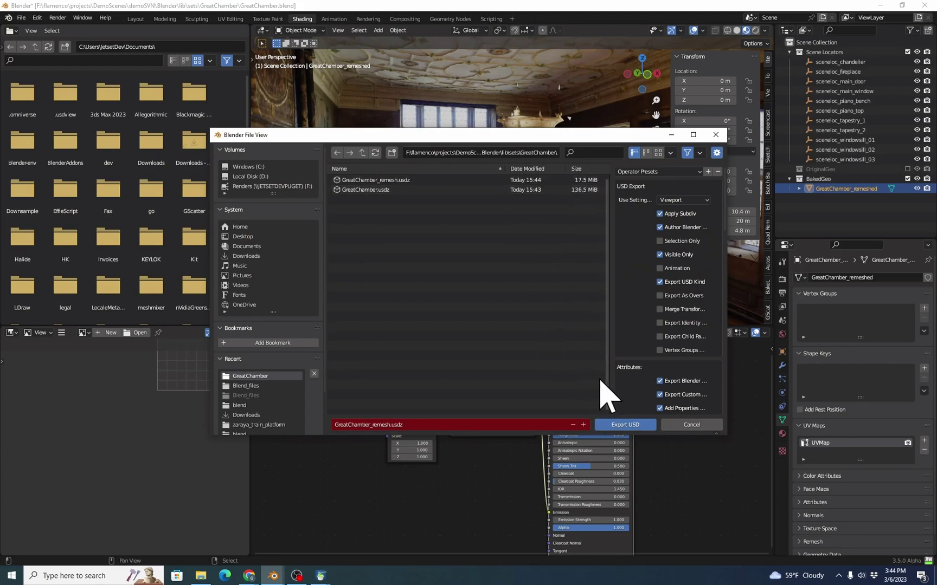
click(691, 425)
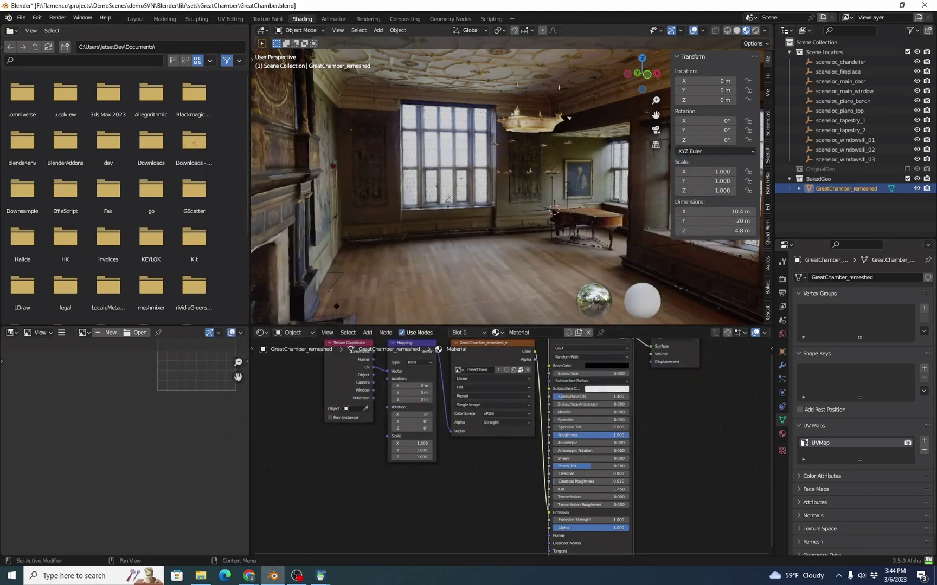